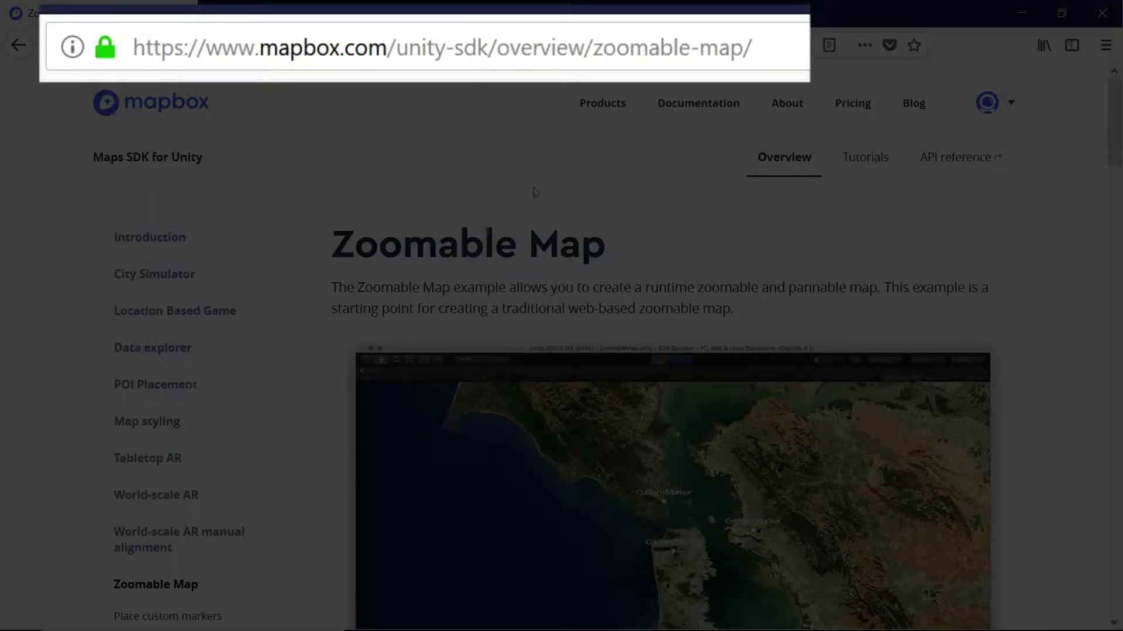
left_click(143, 111)
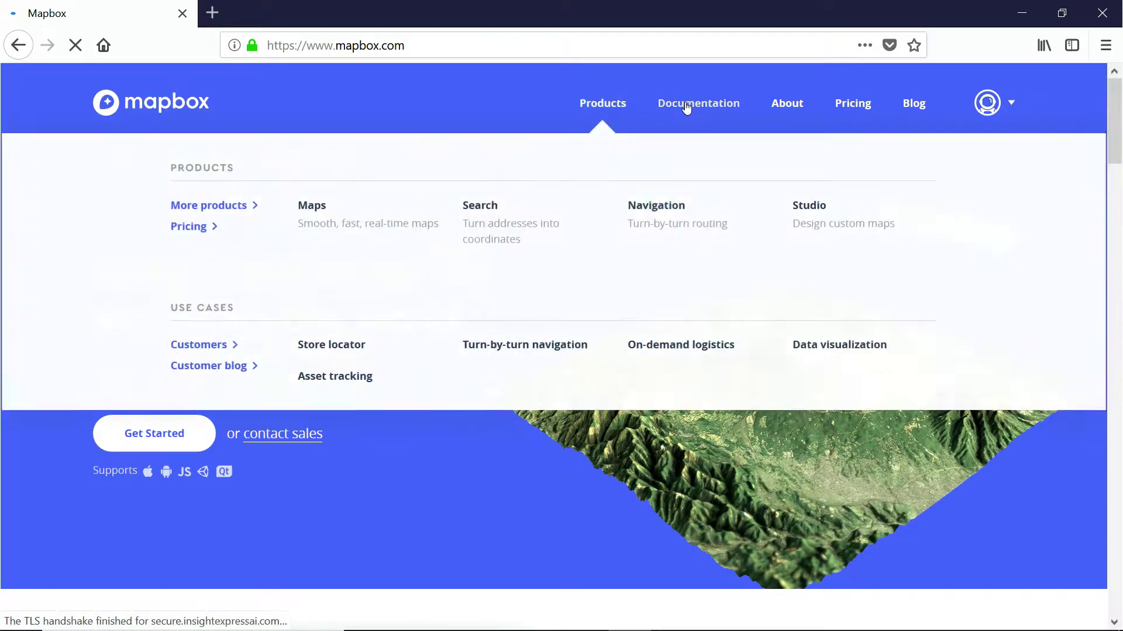
mouse_move(685, 109)
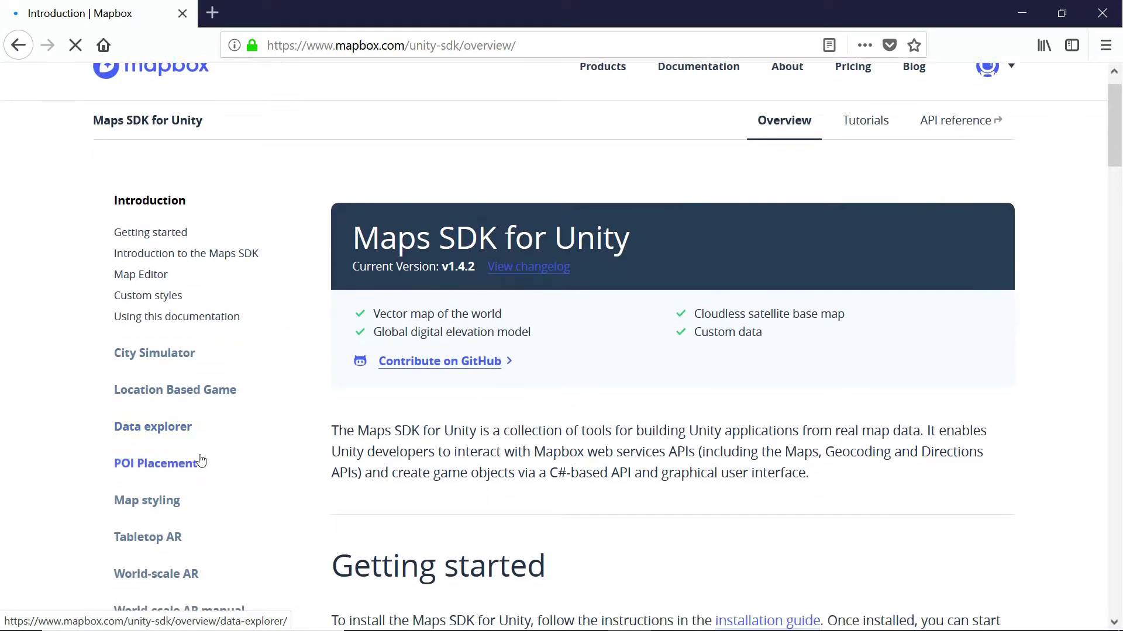
left_click(164, 507)
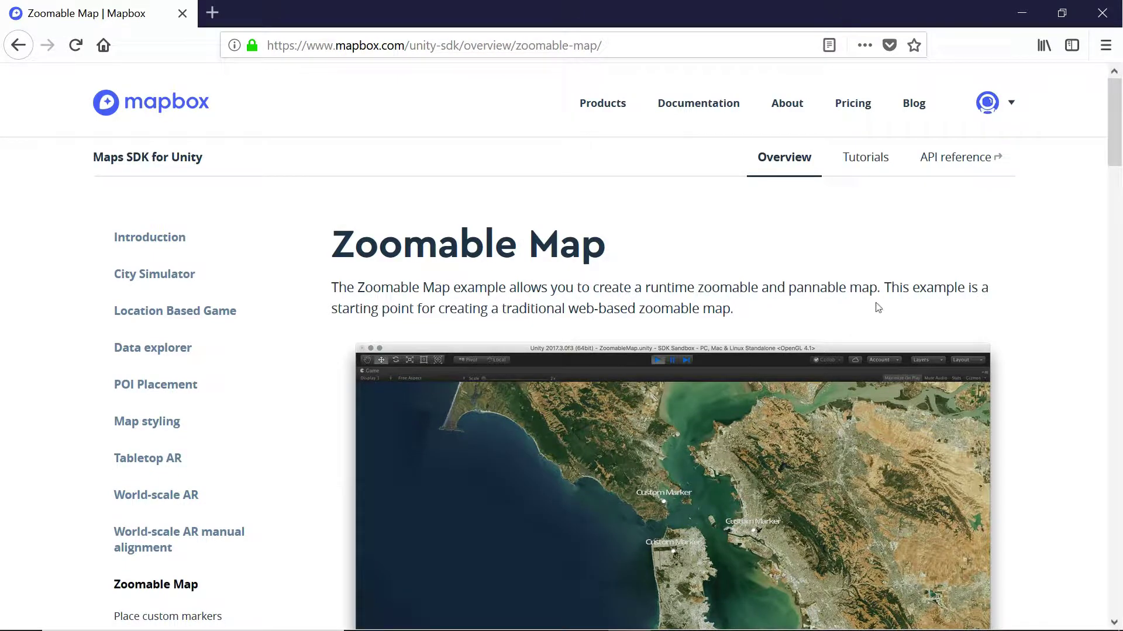
- Scroll the Zoomable Map page past the code to the 'Using the SpawnOnMap example script' section and its variables table
scroll(860, 291, "down", 10)
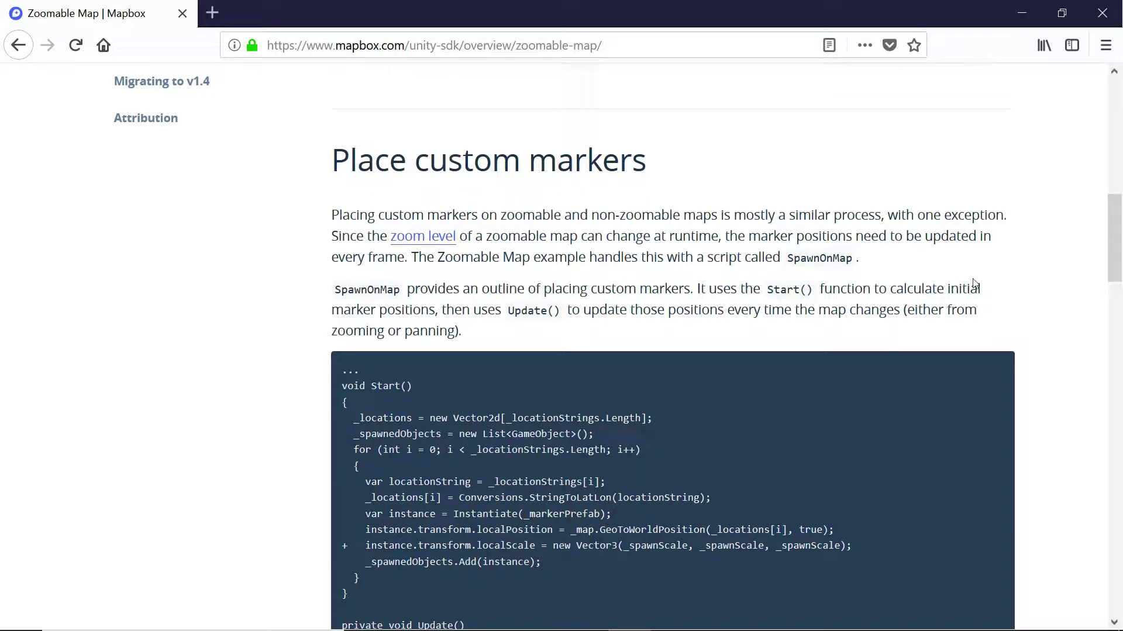
scroll(976, 282, "down", 3)
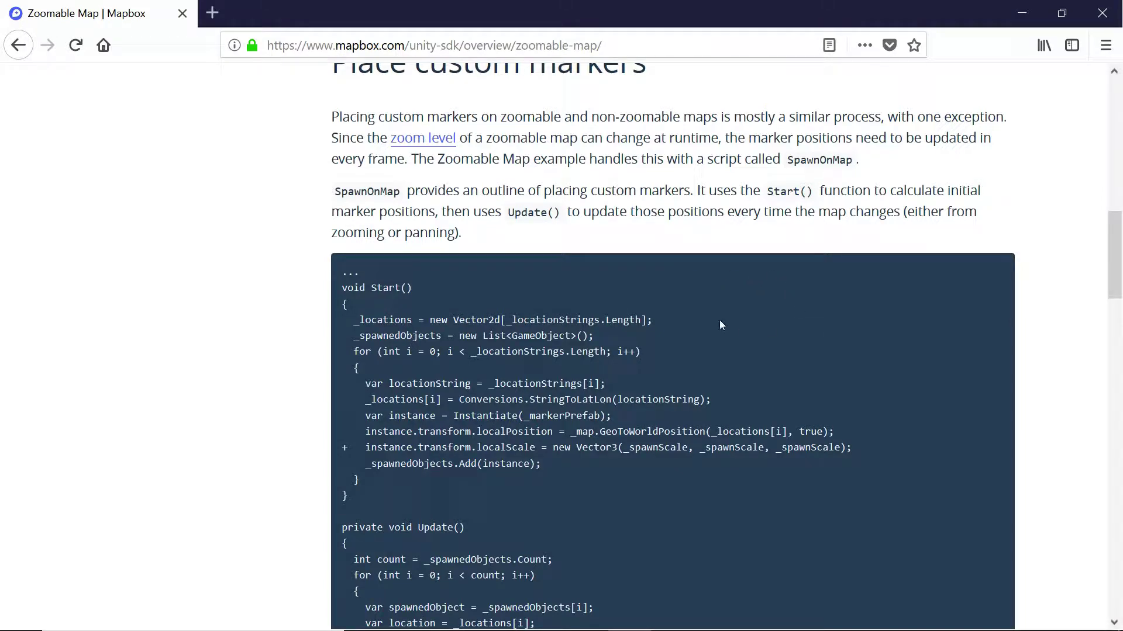
scroll(781, 320, "down", 8)
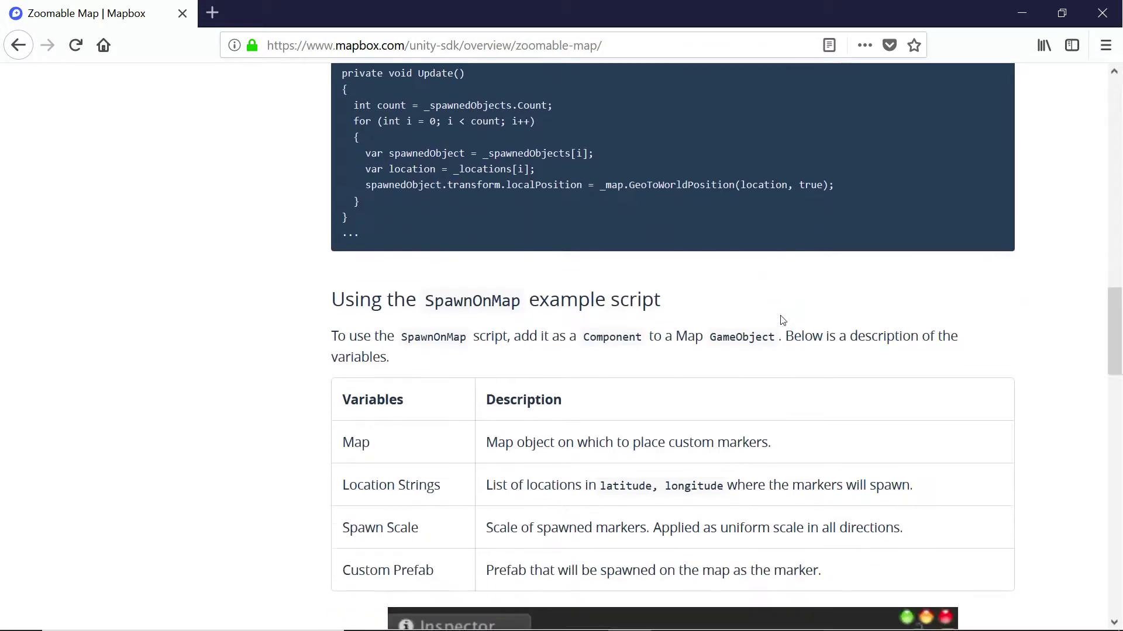
scroll(781, 320, "down", 2)
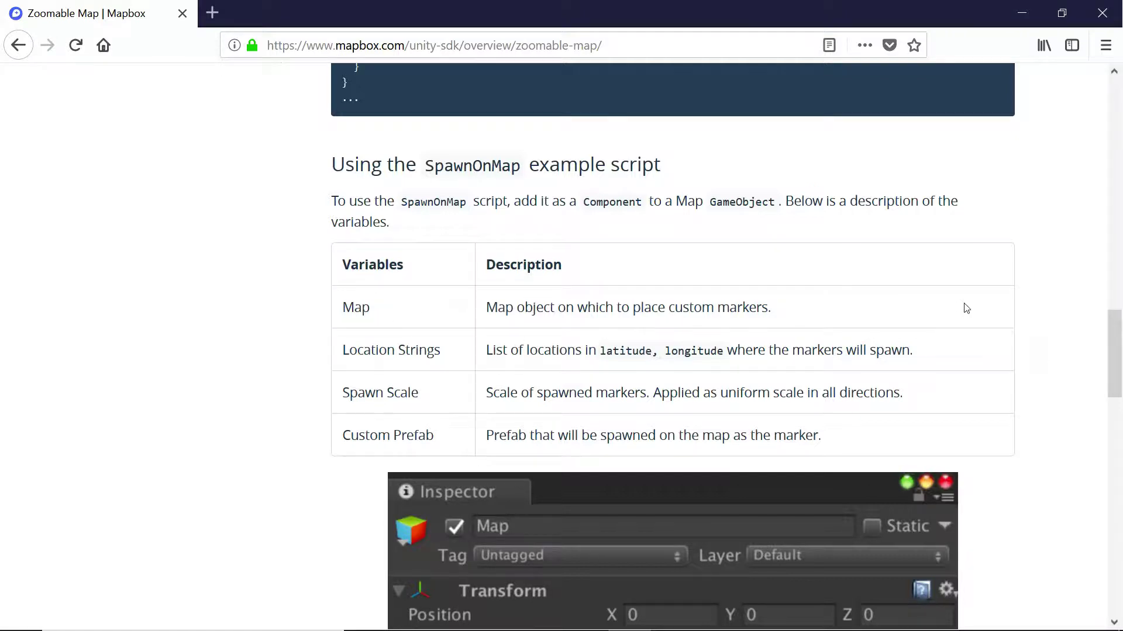
scroll(962, 306, "down", 2)
scroll(544, 245, "up", 2)
left_click(585, 614)
left_click(754, 174)
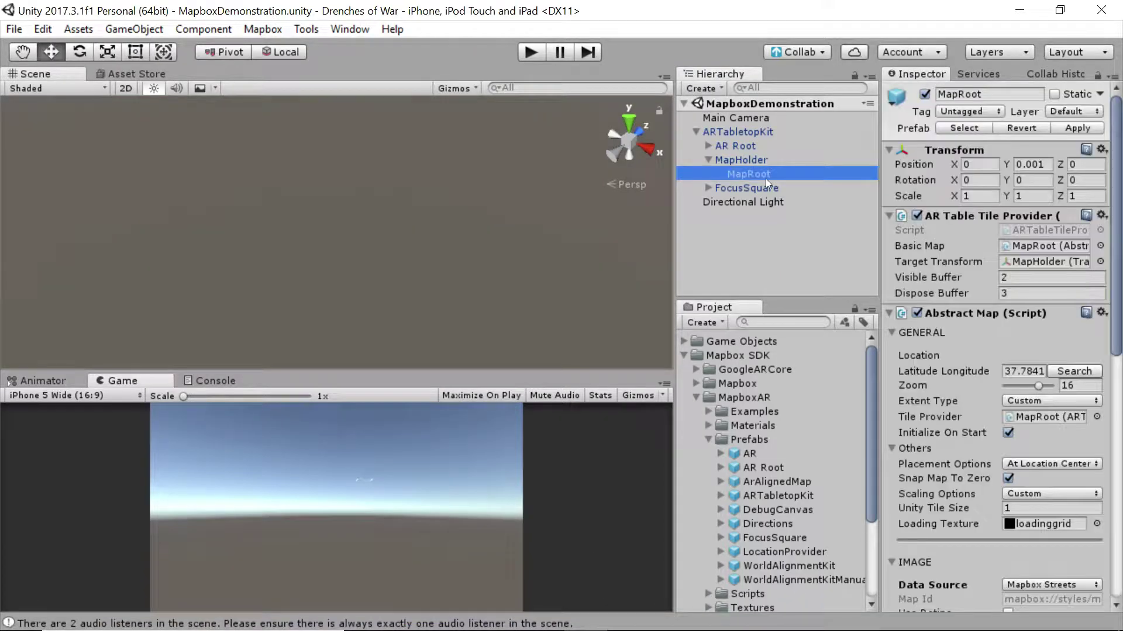
left_click(1020, 10)
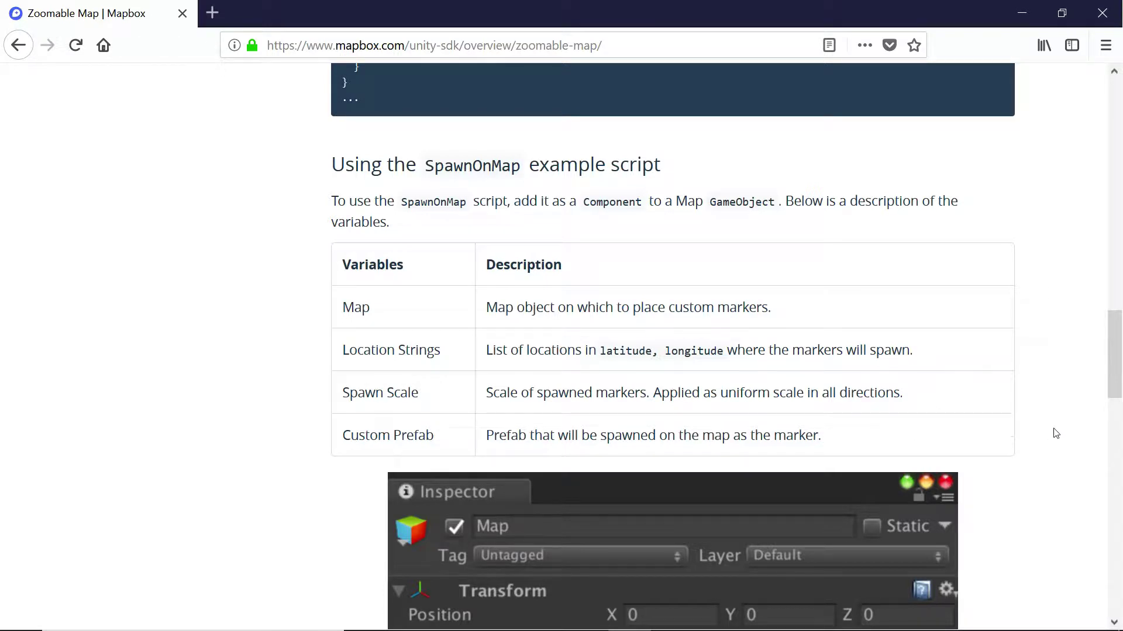
- Scroll to the Inspector screenshot showing Spawn On Map with Spawn Scale 10 and CustomMarkerPrefab
scroll(1060, 431, "down", 1)
scroll(1060, 430, "down", 3)
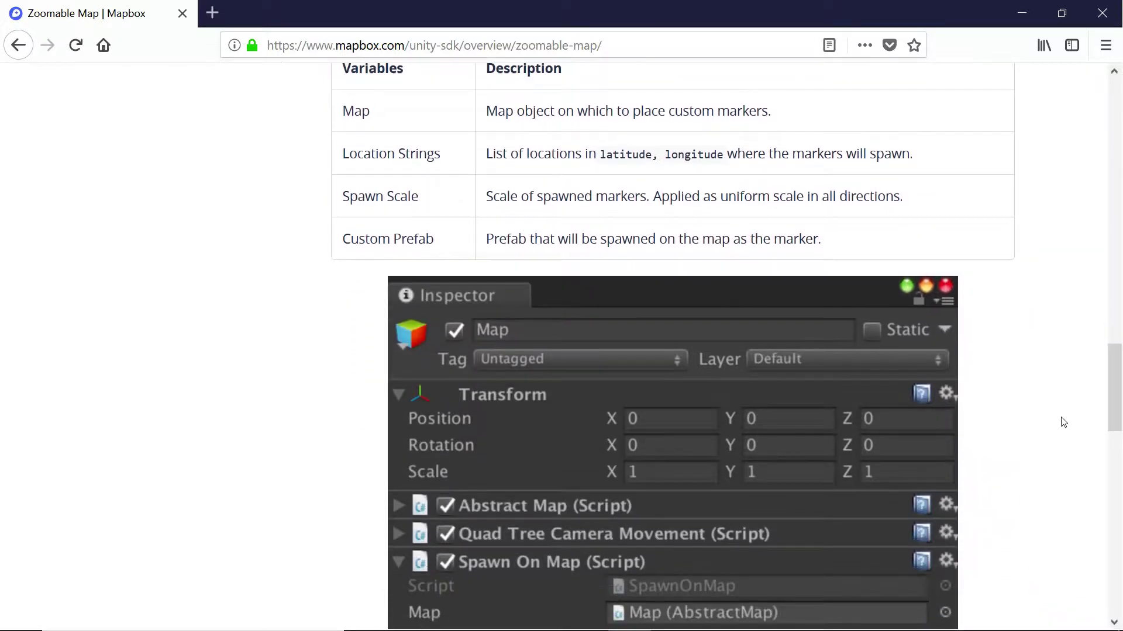
scroll(1063, 422, "down", 1)
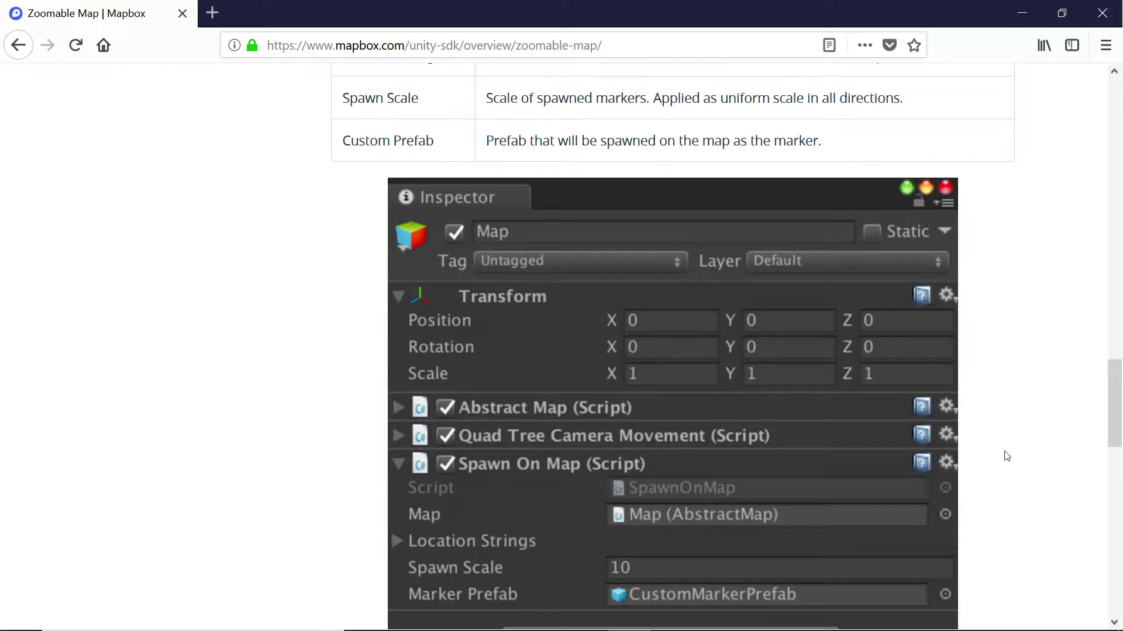
scroll(887, 381, "down", 5)
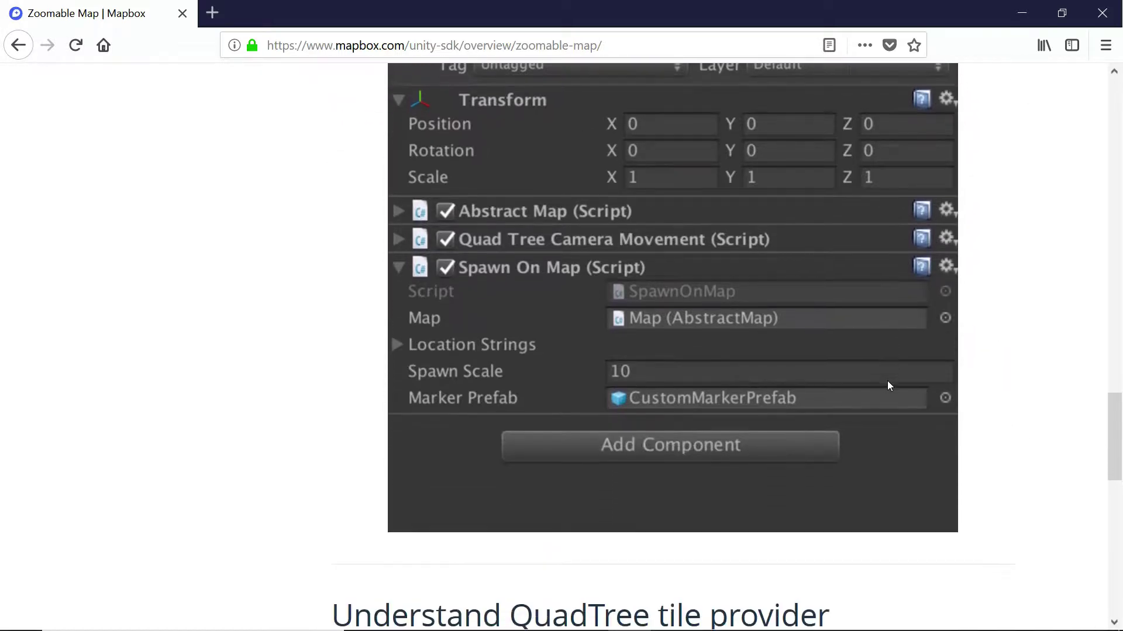
scroll(889, 386, "up", 3)
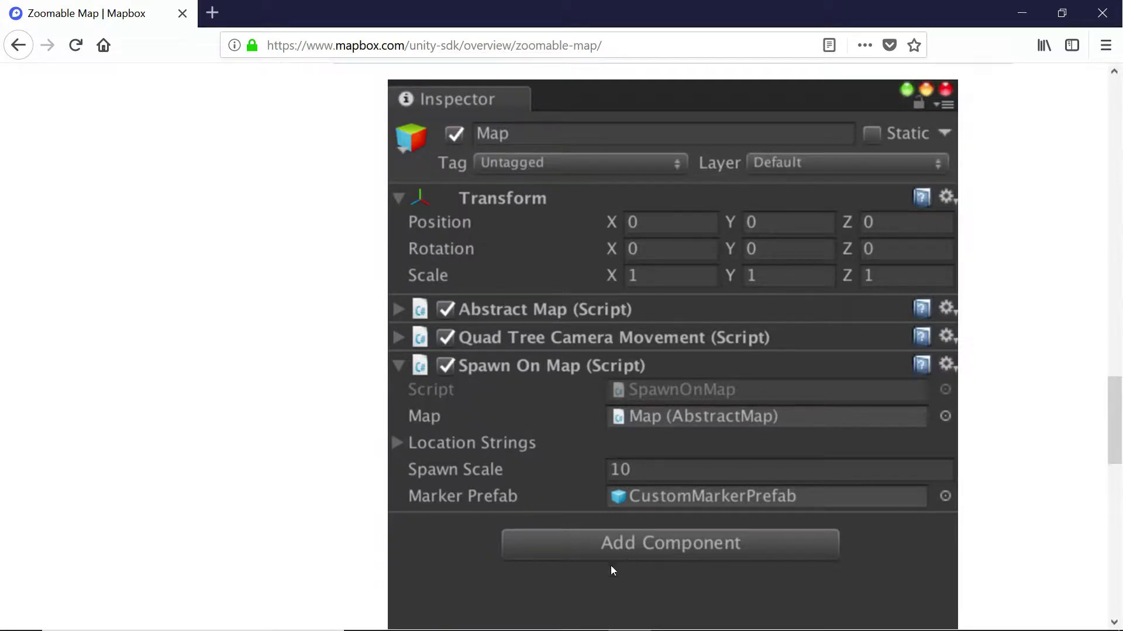
- In Unity, expand Game Objects and collapse its PaintAmmo, Tank and WaterBall subfolders
left_click(590, 618)
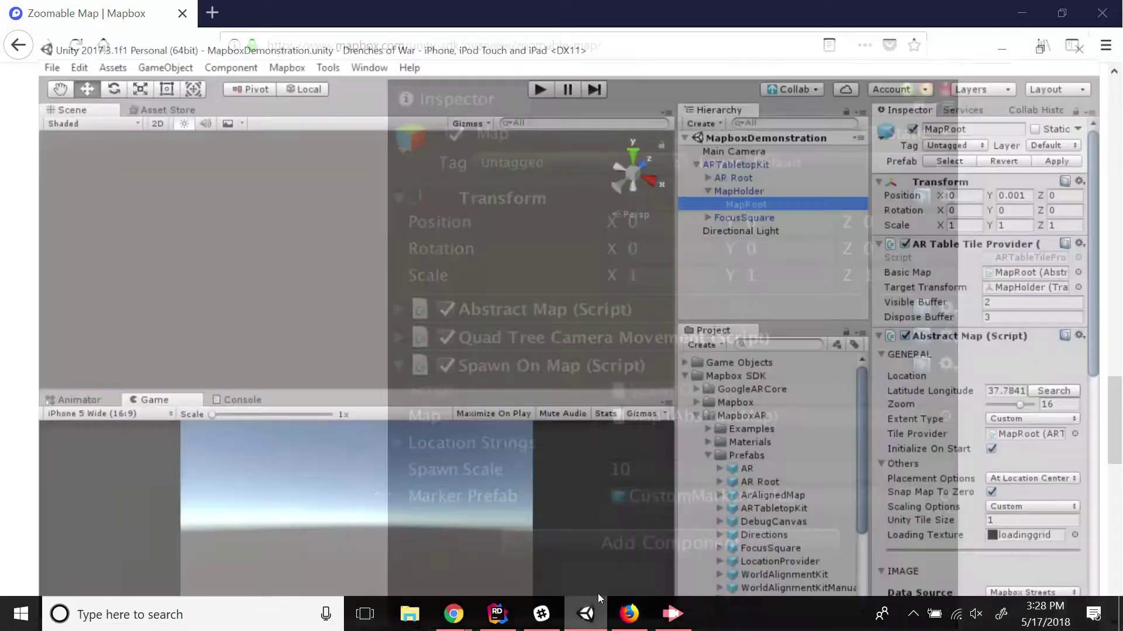
left_click(684, 341, "alt")
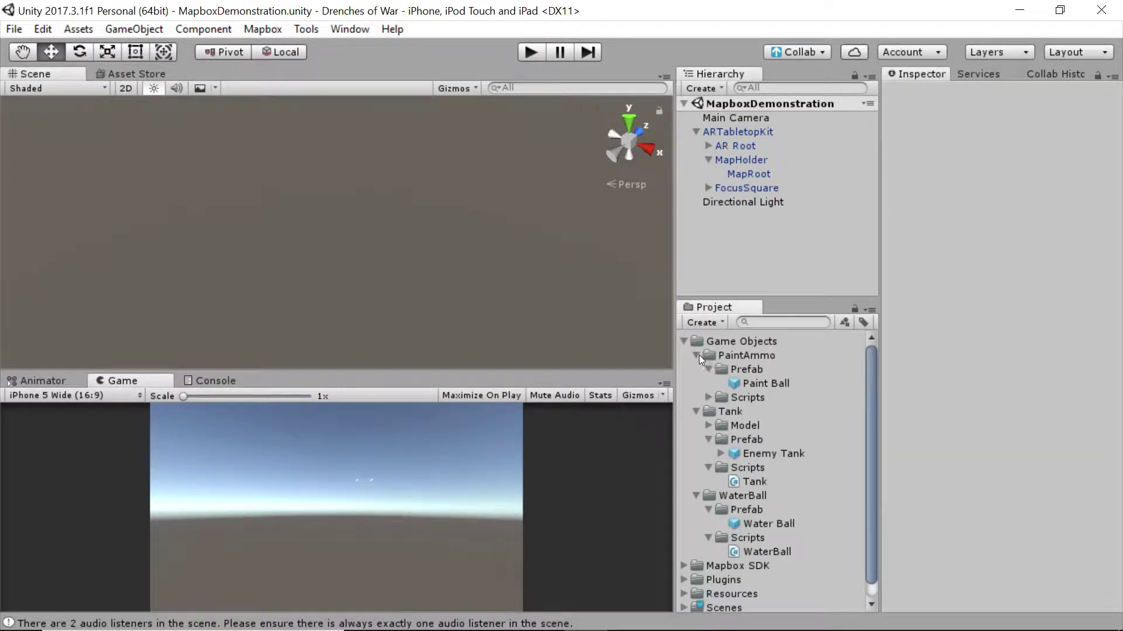
left_click(696, 355)
left_click(696, 370)
left_click(696, 383)
left_click(696, 383)
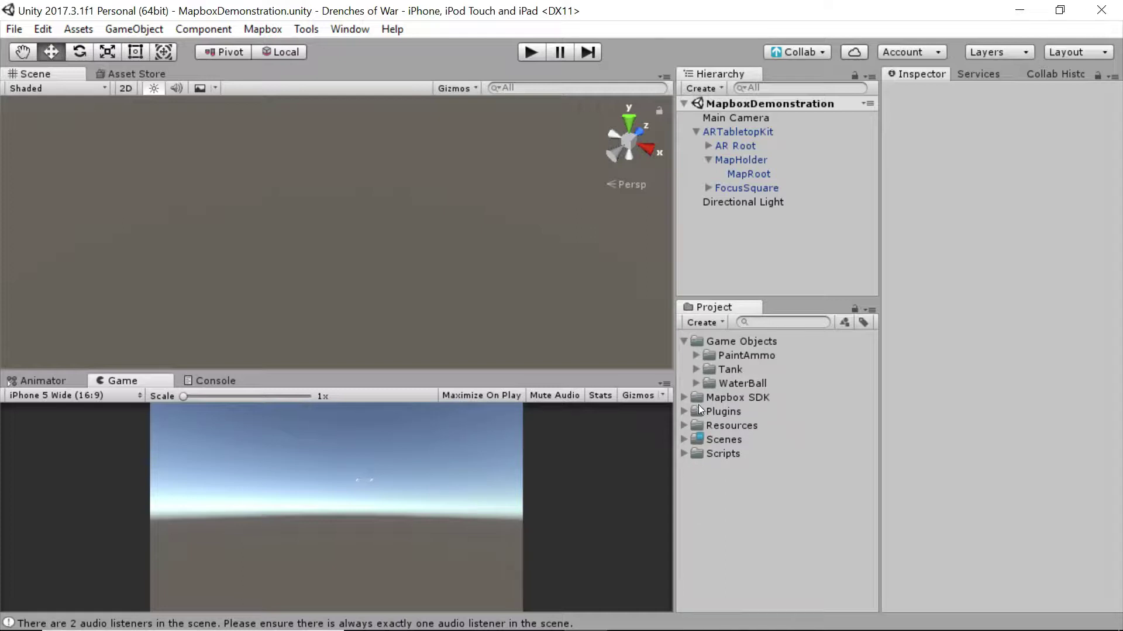
- Create a new folder named TankFactoryPrefab inside Game Objects
right_click(720, 344)
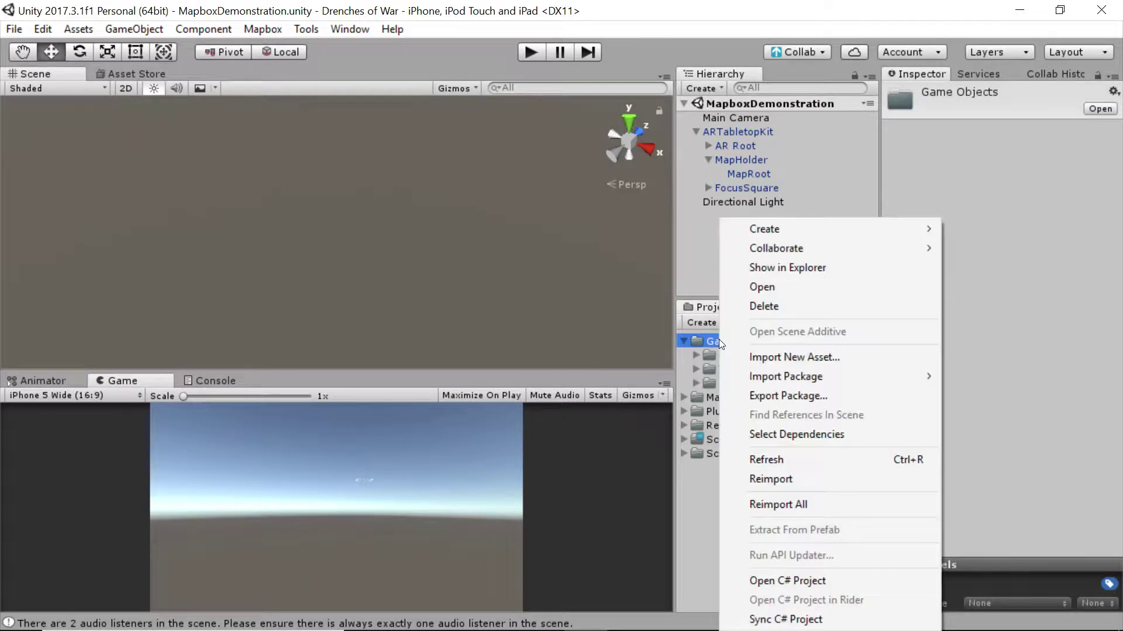
mouse_move(805, 228)
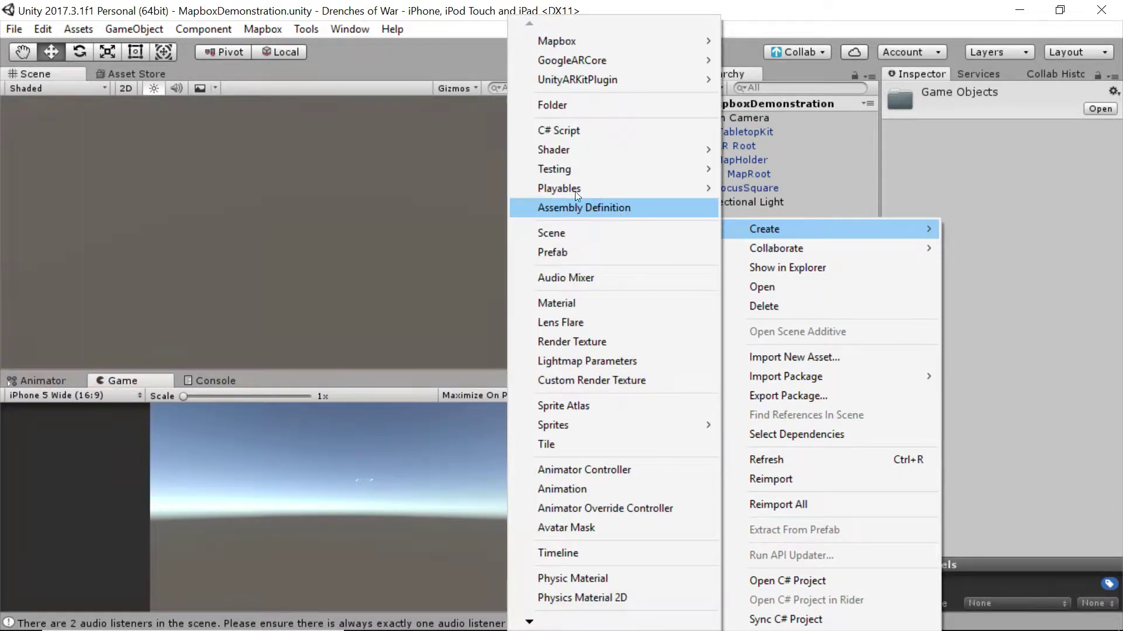
left_click(554, 106)
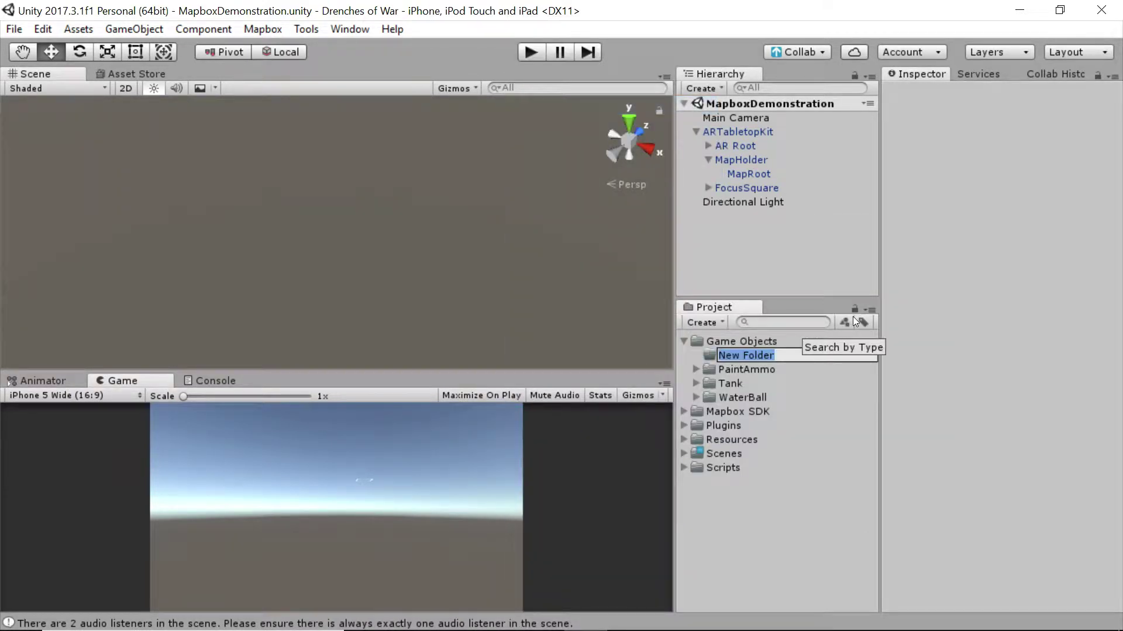
type("Tank")
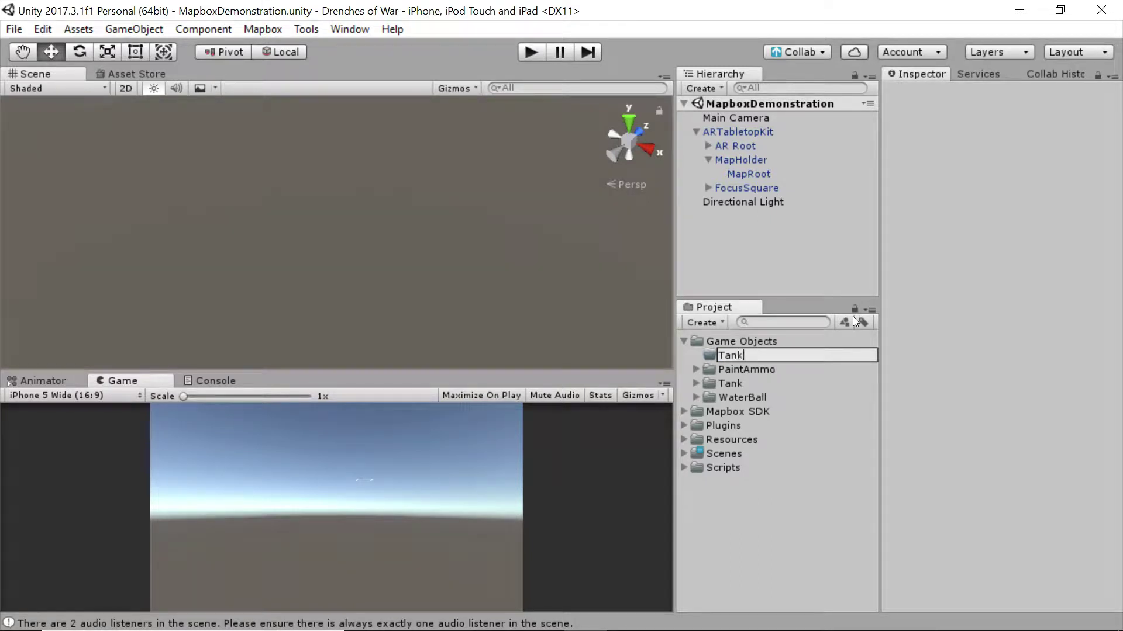
type("FactoryPrefab")
key("Return")
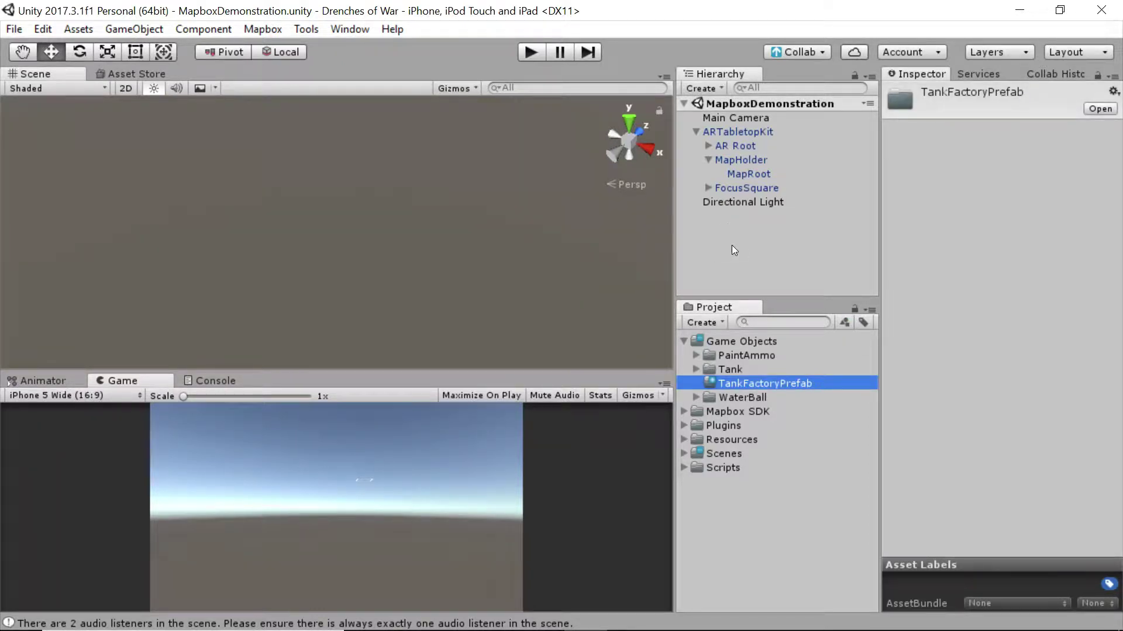
- Create an empty GameObject in the Hierarchy and rename it TankFactoryObj
right_click(715, 232)
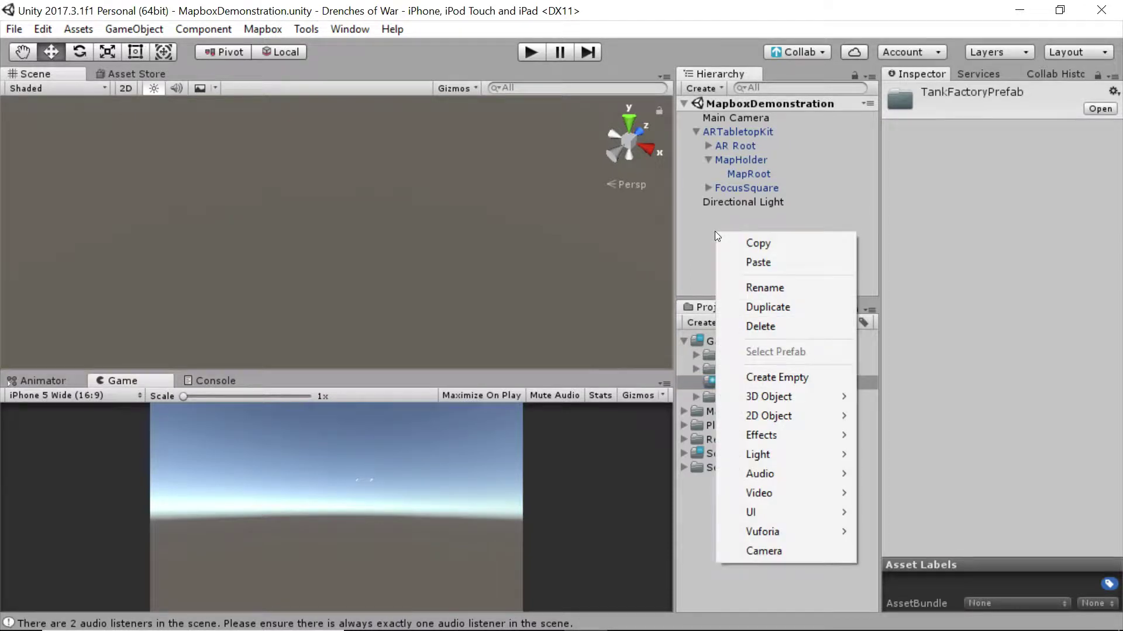
left_click(771, 377)
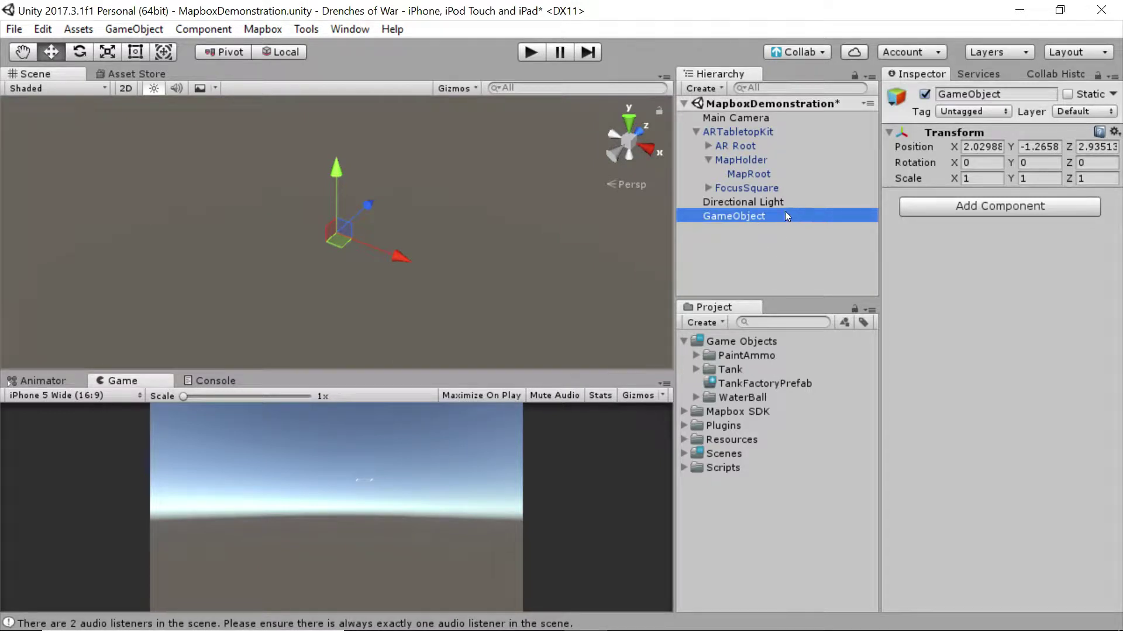
left_click(753, 216)
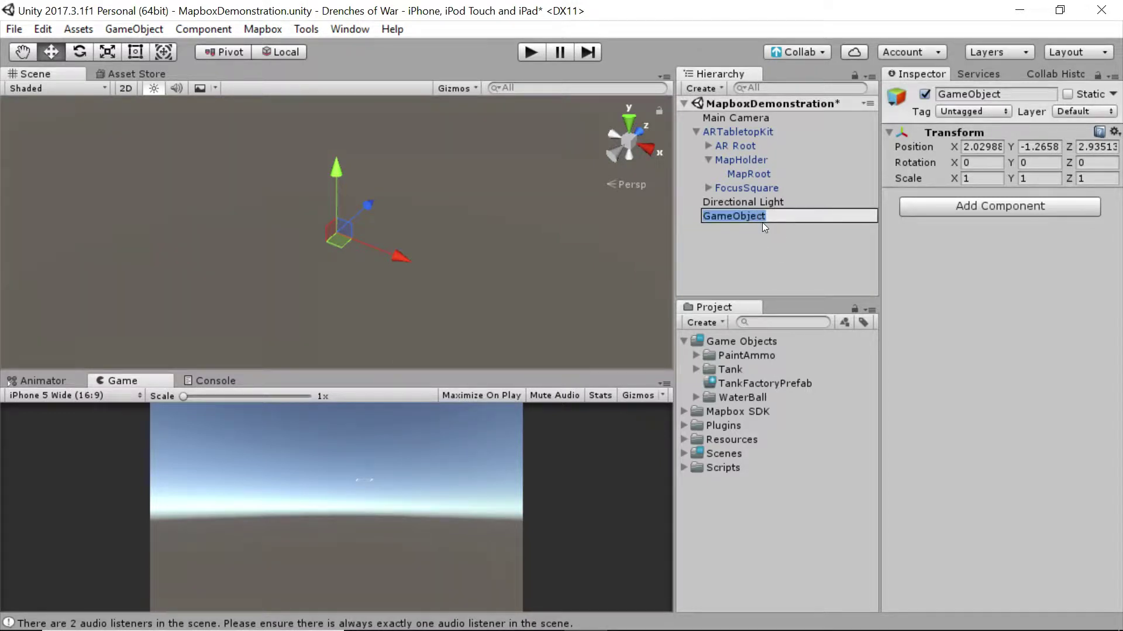
type("TankFactoryObj")
key("Return")
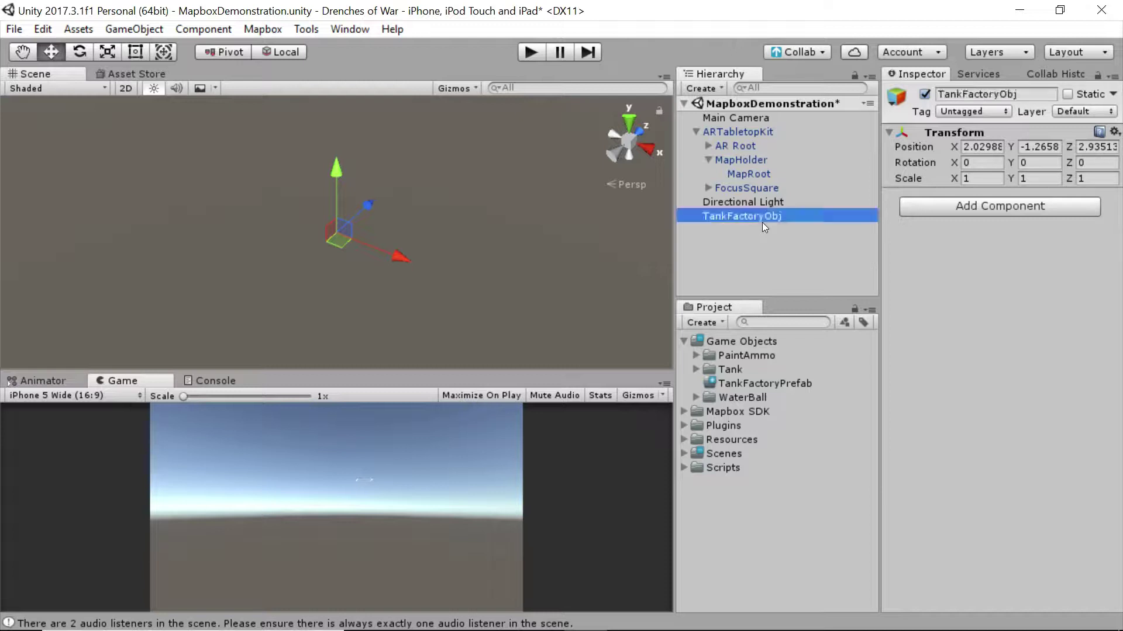
- Attach TankFactory to TankFactoryObj, set Enemy Tank as Spawn Object, and save it as a prefab in TankFactoryPrefab
left_click(683, 468)
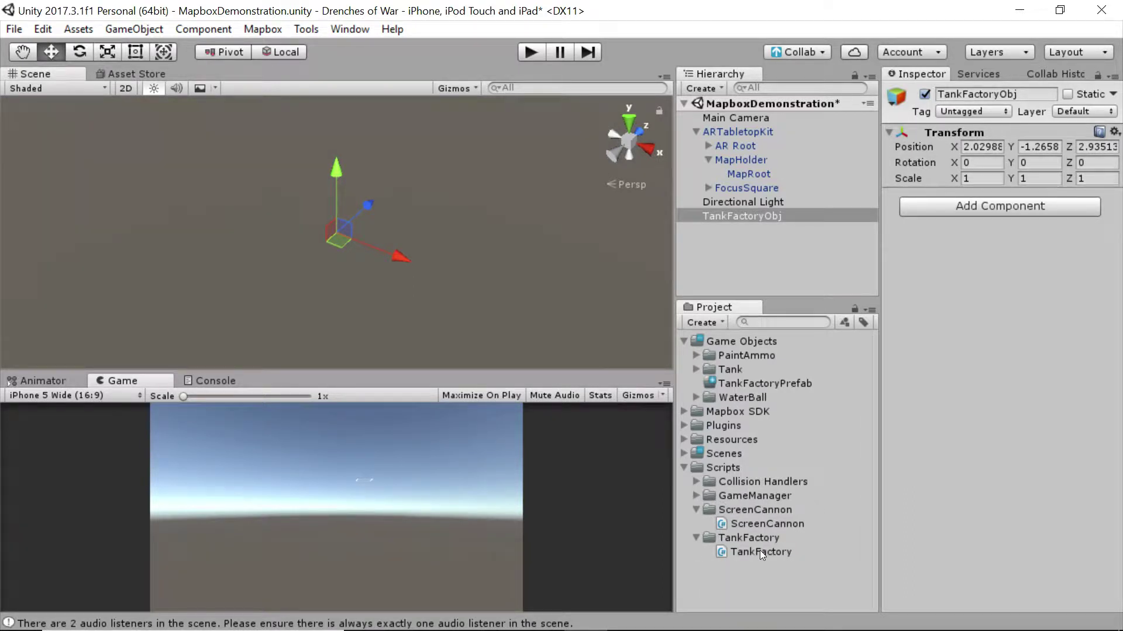
left_click_drag(759, 552, 941, 231)
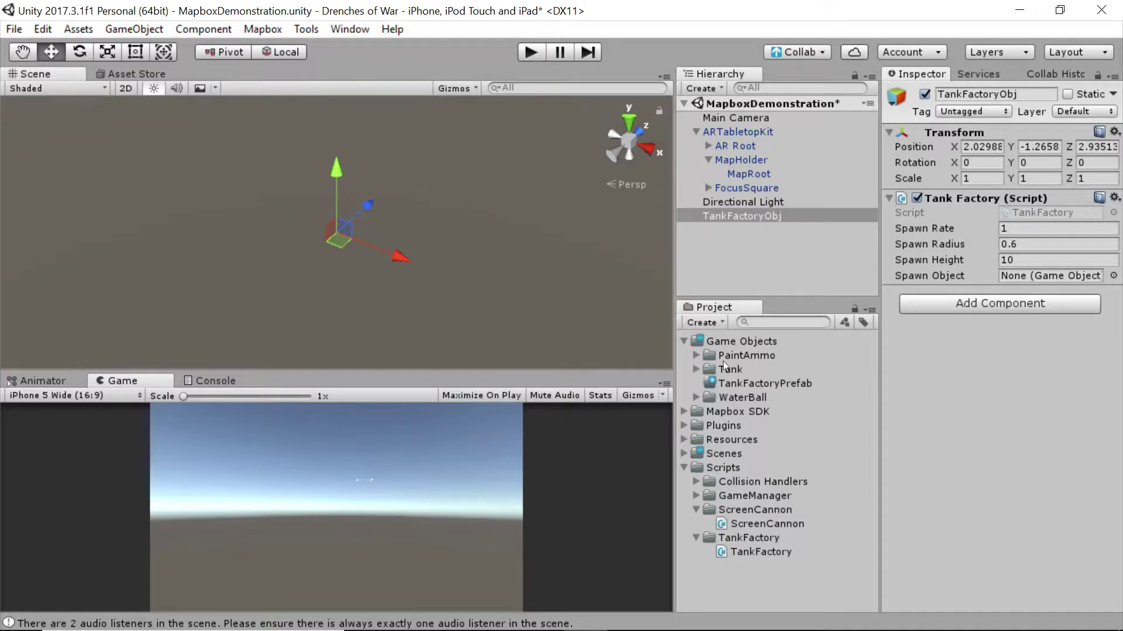
left_click(695, 369)
left_click_drag(748, 412, 1022, 276)
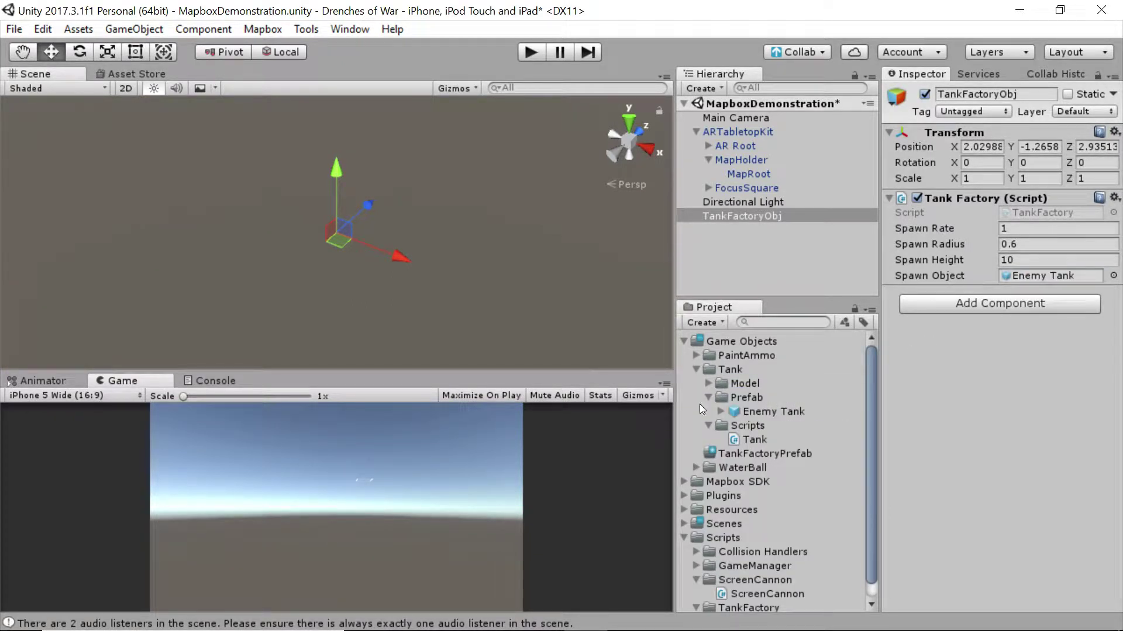
left_click(696, 368)
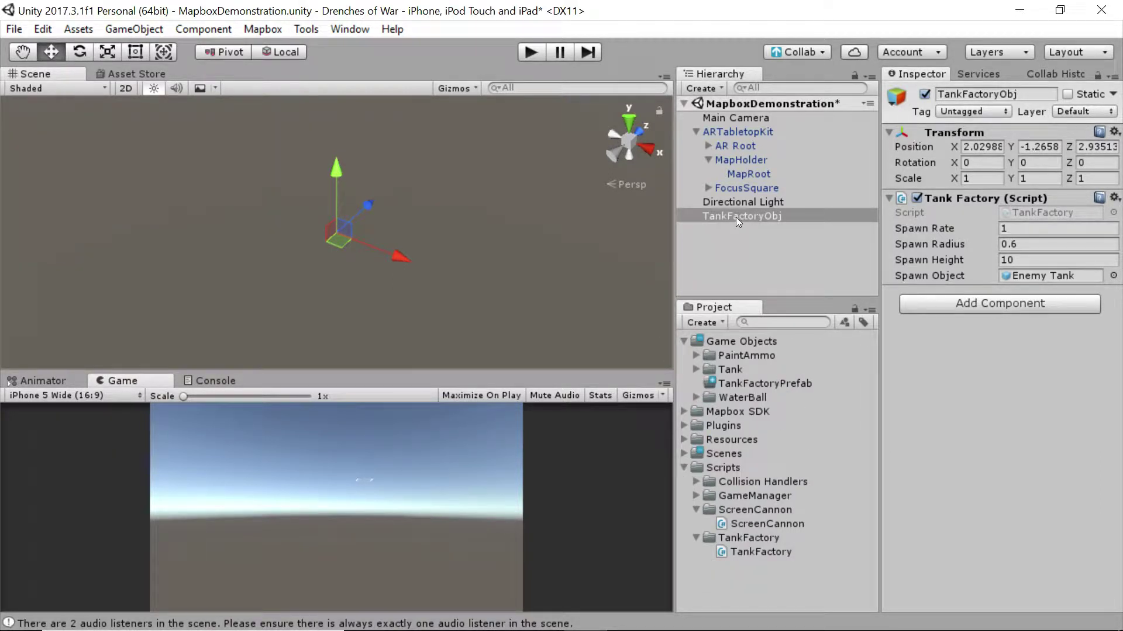
left_click_drag(736, 218, 753, 385)
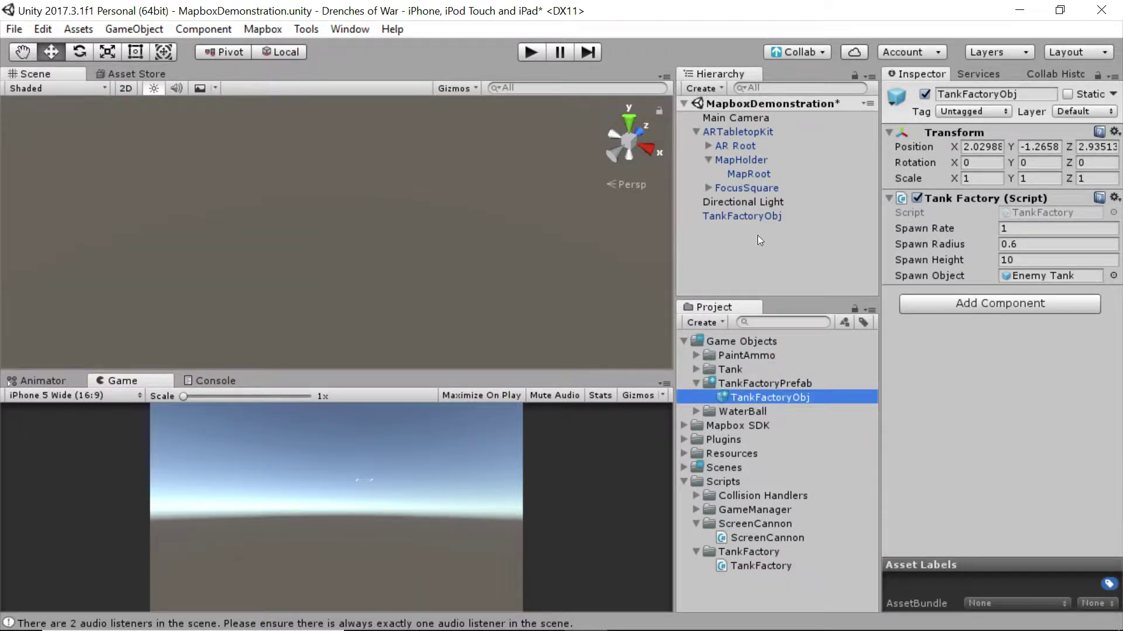
- Delete the scene's TankFactoryObj, then search 'SpawnOn' and add Spawn On Map to MapRoot
left_click(752, 216)
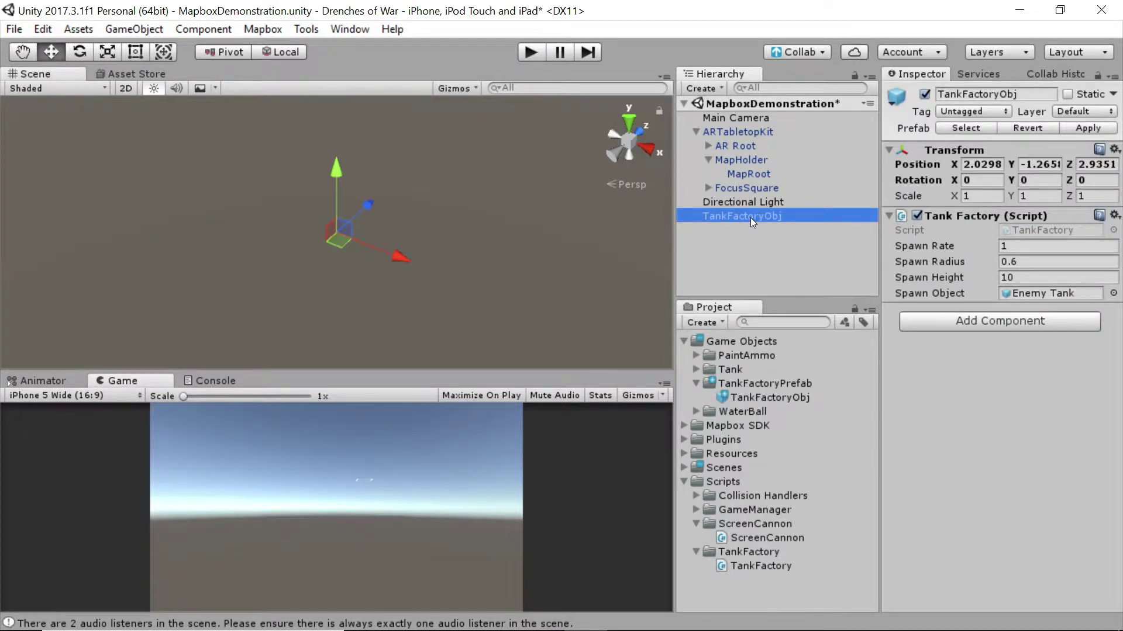
key("Delete")
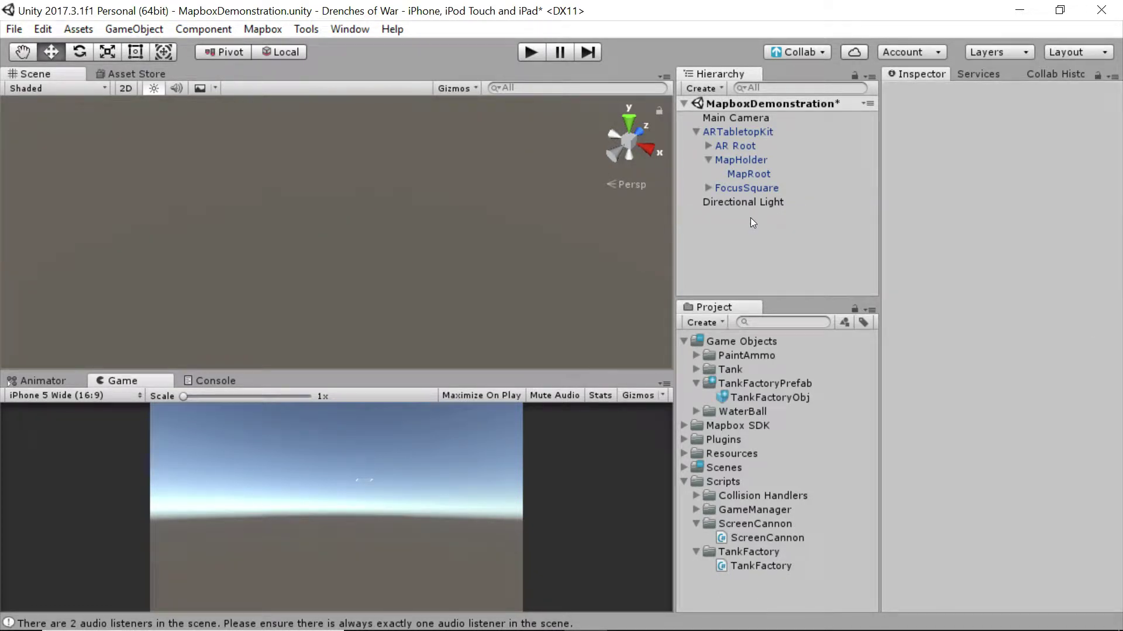
left_click(753, 174)
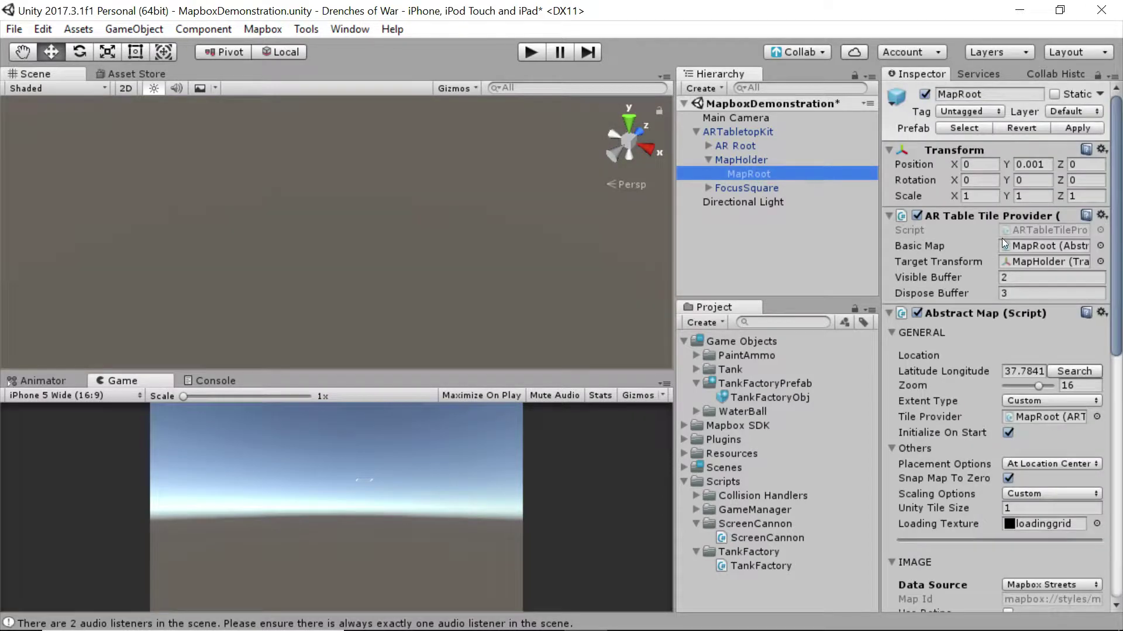
scroll(1000, 238, "down", 10)
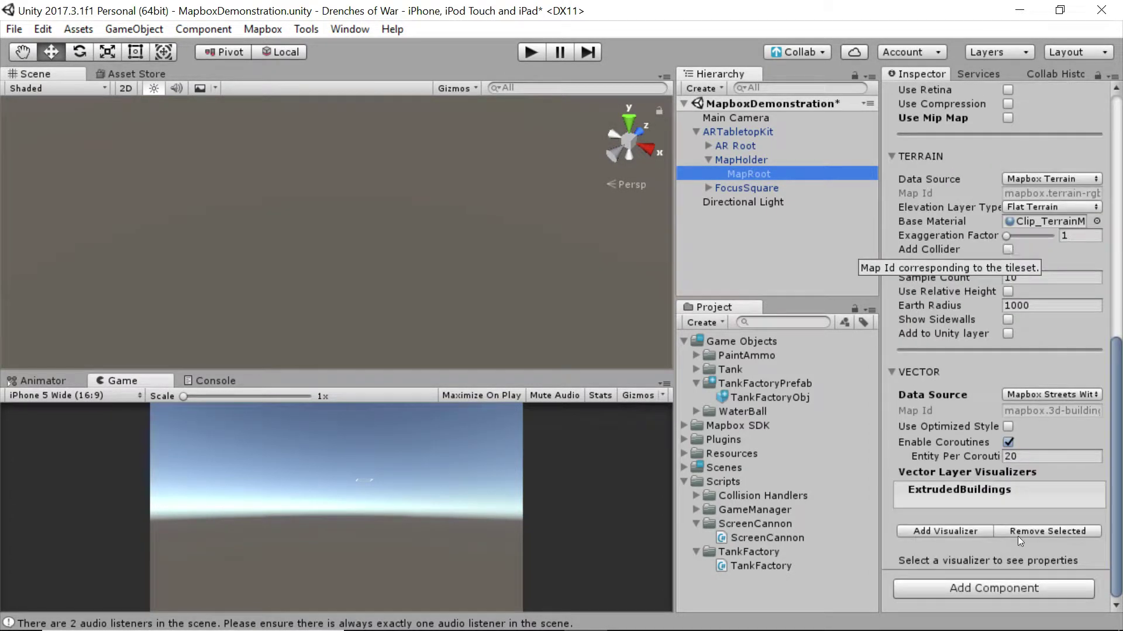
left_click(1017, 588)
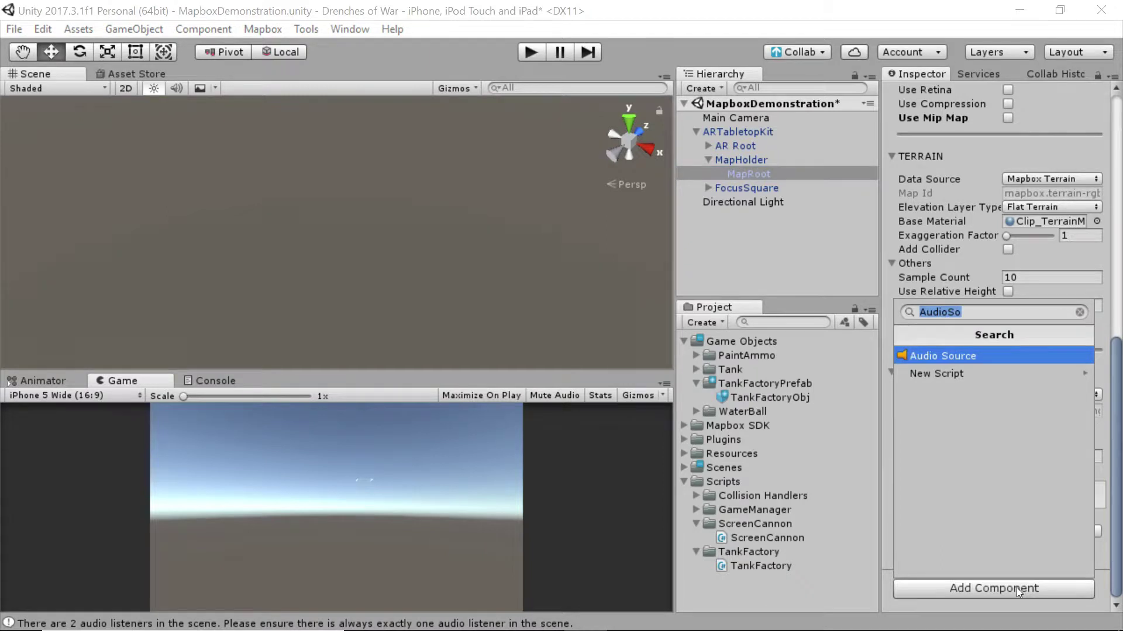
key("BackSpace")
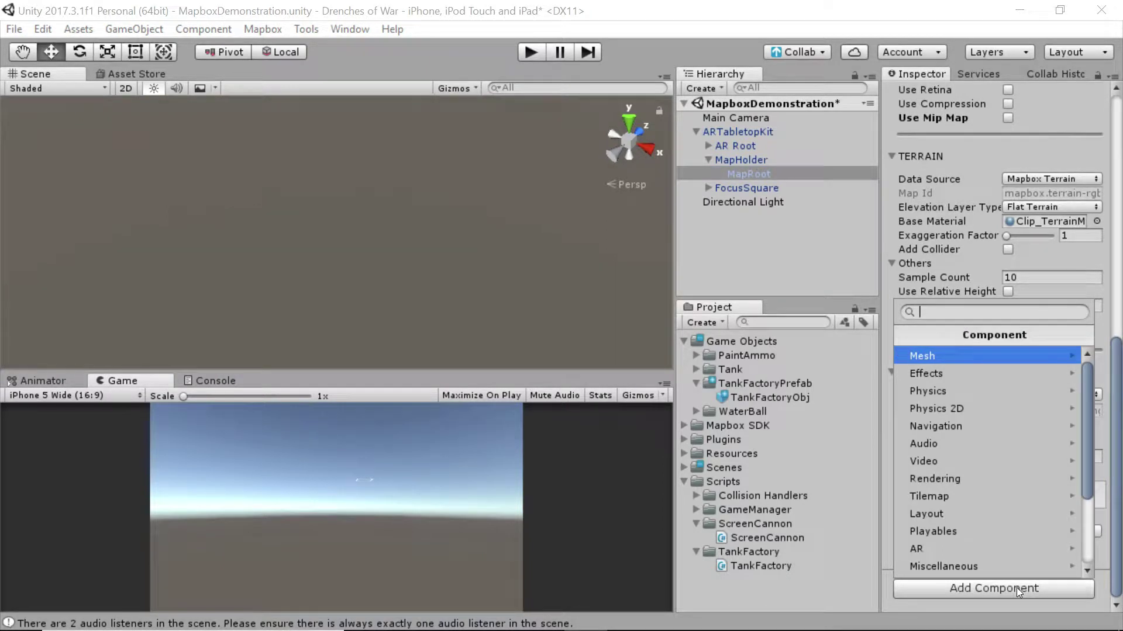
type("Spa")
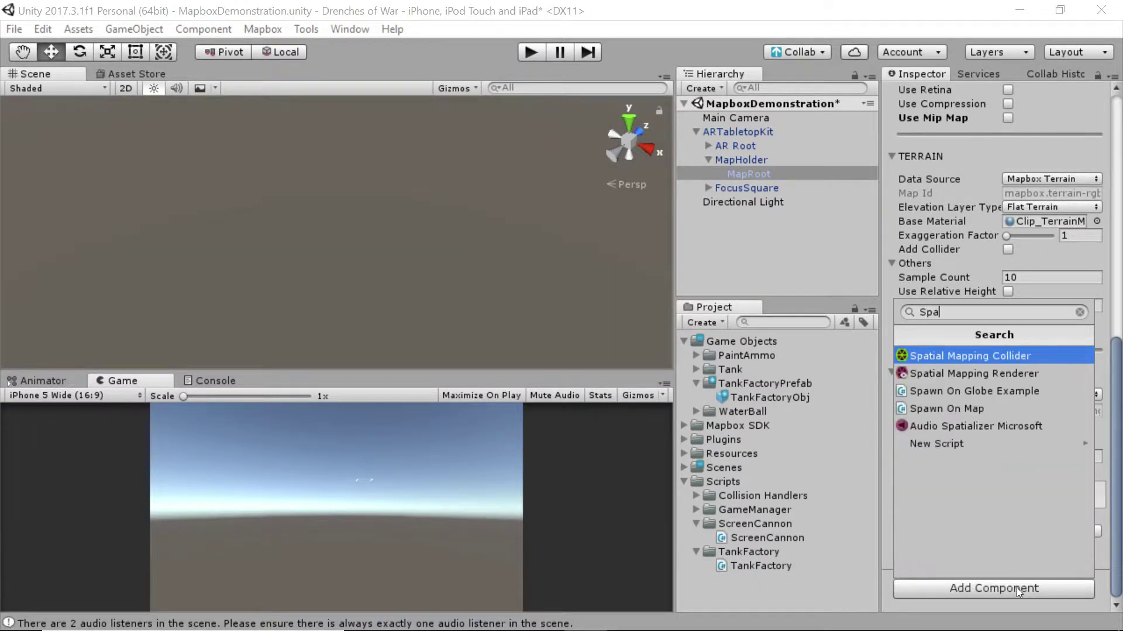
type("wnOn")
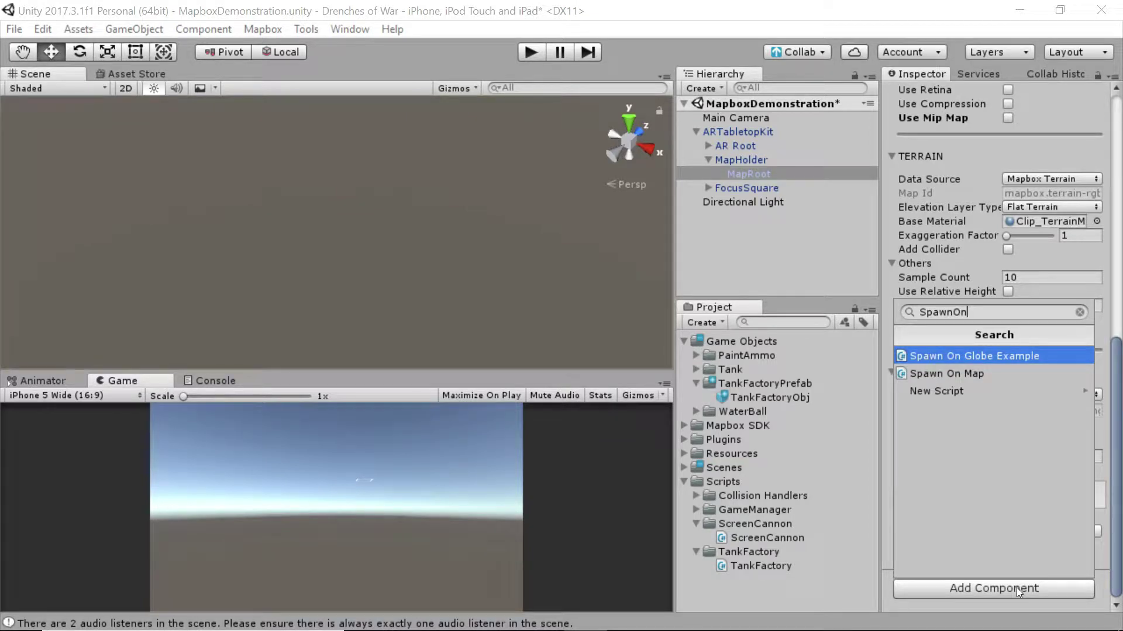
left_click(952, 374)
scroll(1006, 390, "down", 3)
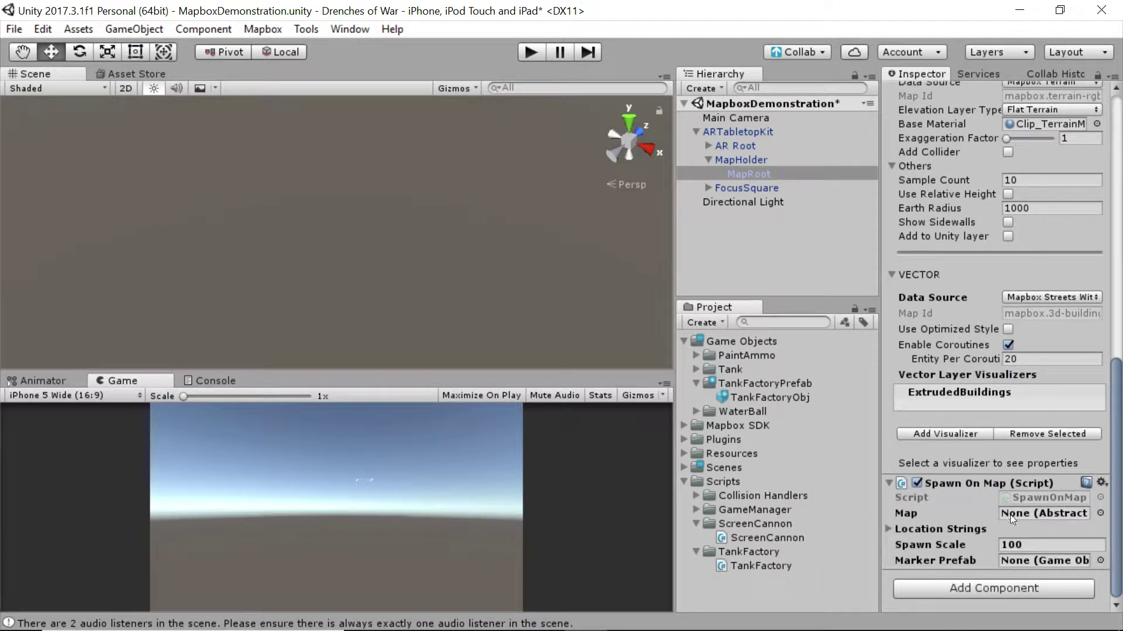
- Set MapRoot as Spawn On Map's Map and give Location Strings a size of 1
left_click_drag(744, 173, 1032, 521)
left_click(885, 528)
left_click(1015, 546)
type("1")
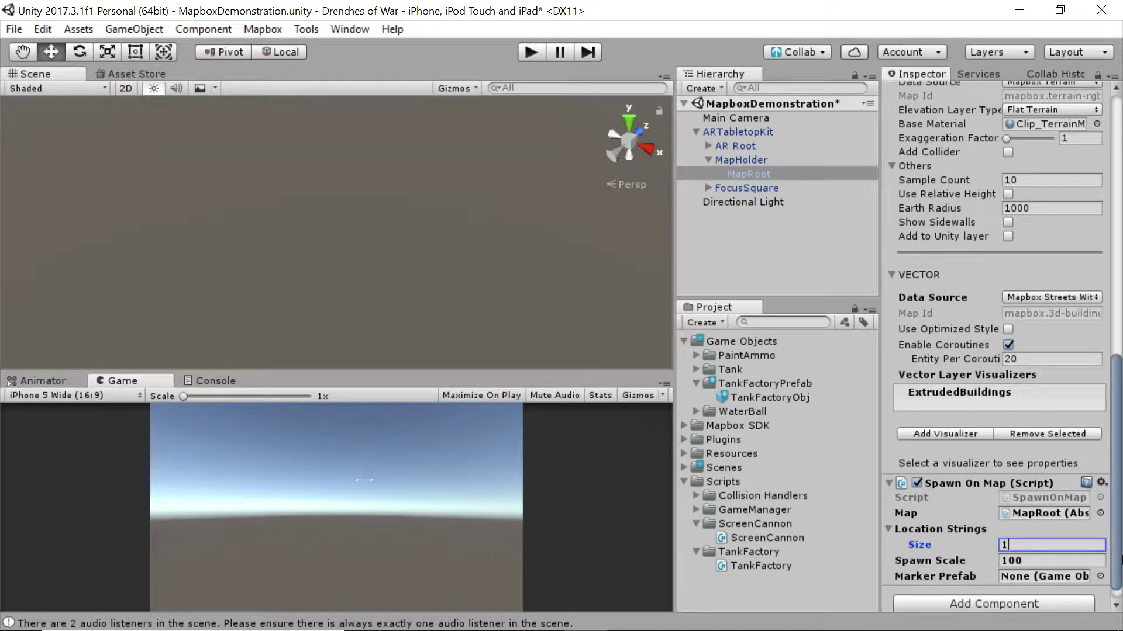
key("Return")
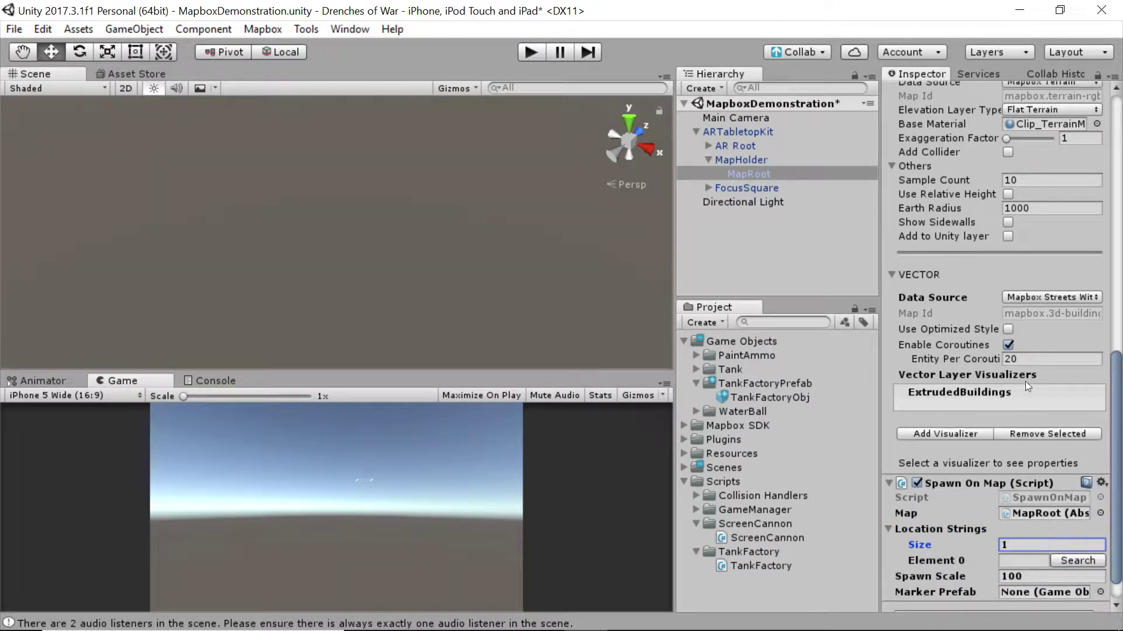
- Copy the map's Latitude Longitude into Element 0 and set TankFactoryObj as the Marker Prefab
scroll(990, 405, "up", 8)
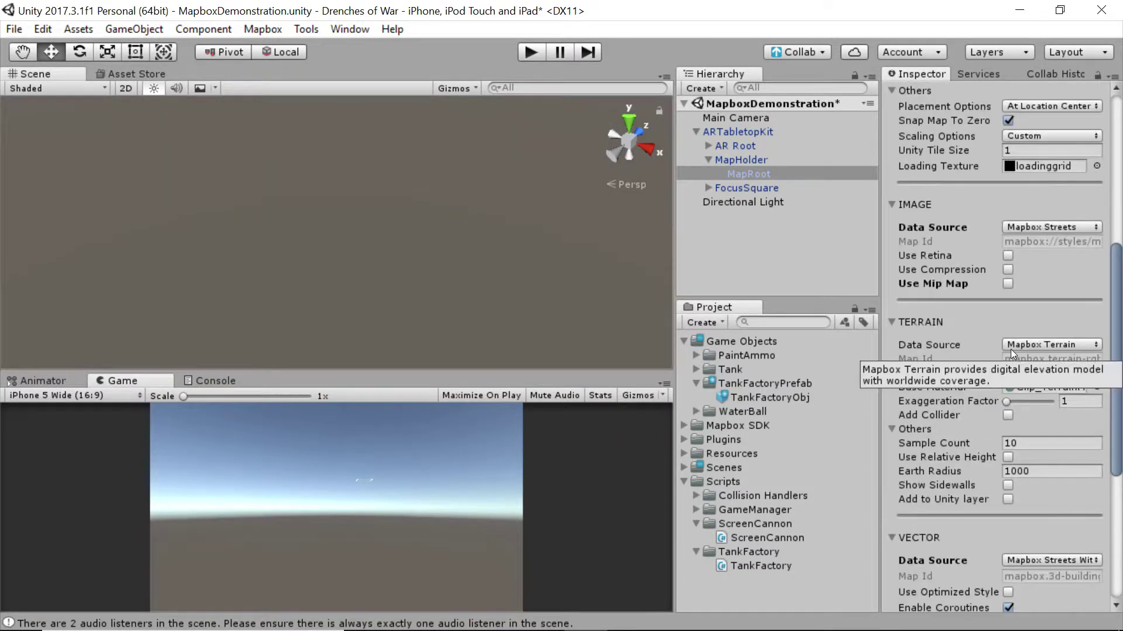
scroll(961, 264, "up", 10)
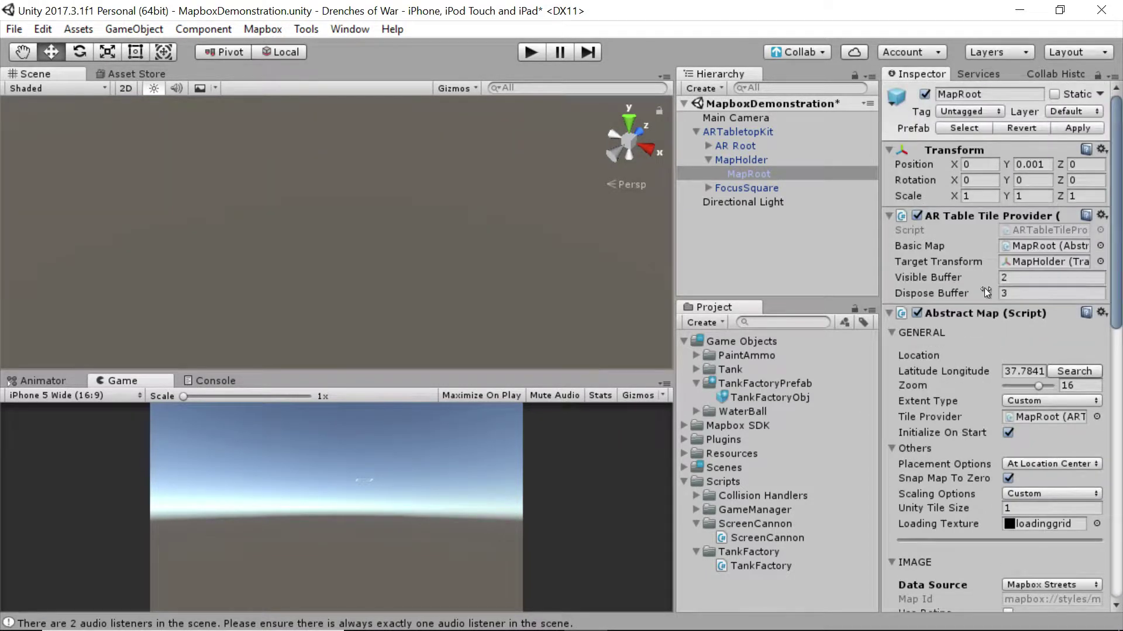
left_click(1029, 371)
right_click(1027, 372)
left_click(1061, 403)
scroll(938, 367, "down", 10)
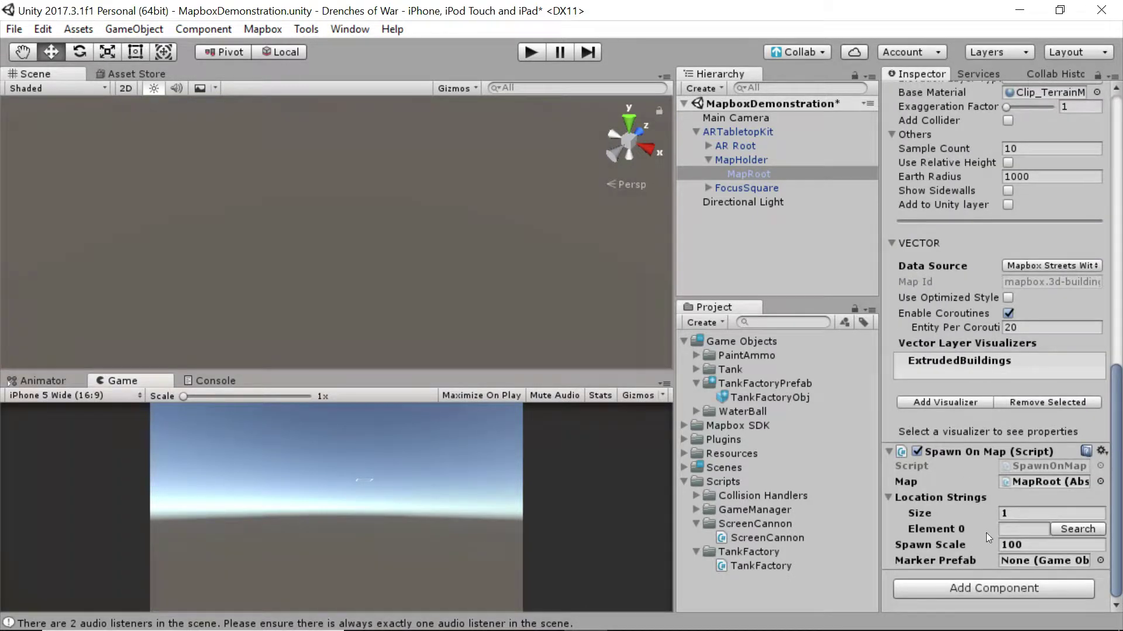
left_click(1025, 530)
right_click(1018, 527)
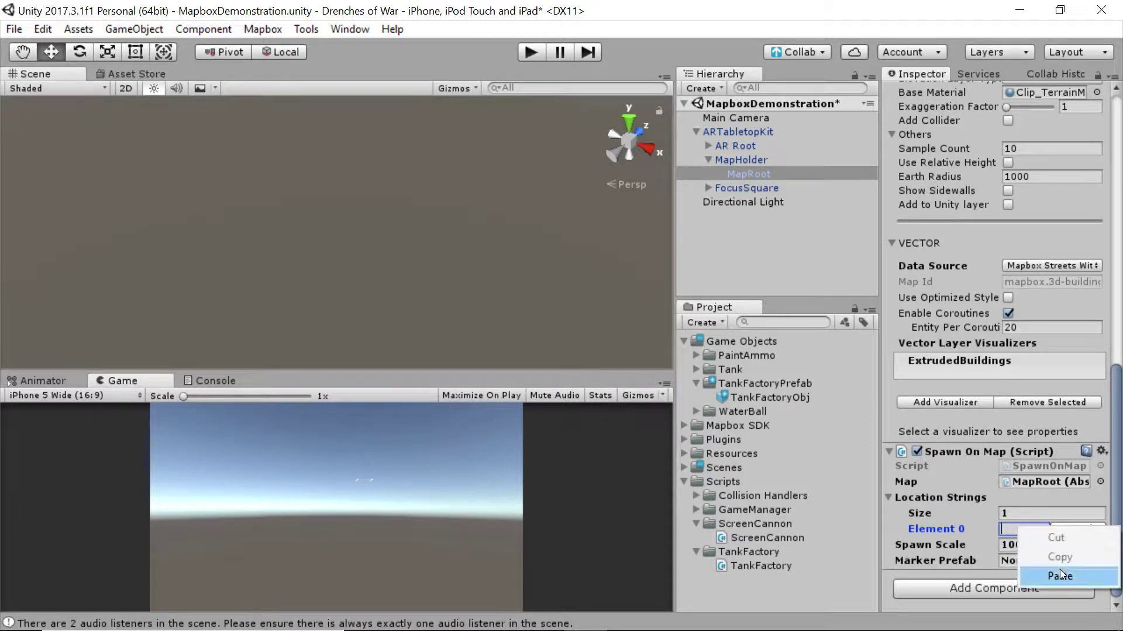
left_click(1059, 569)
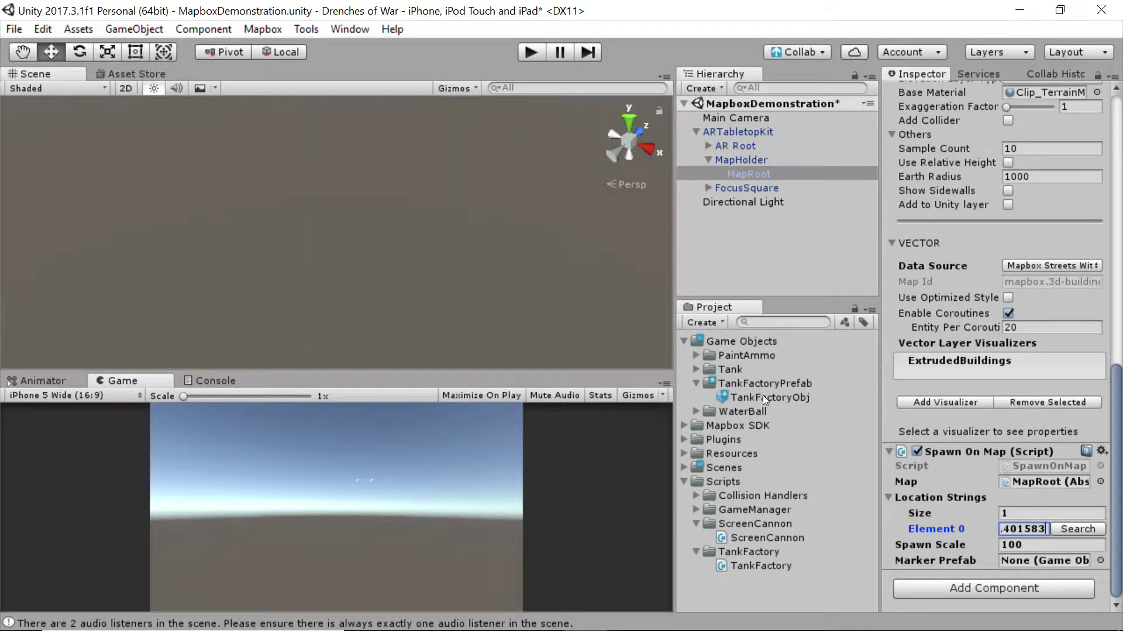
left_click_drag(762, 397, 1016, 556)
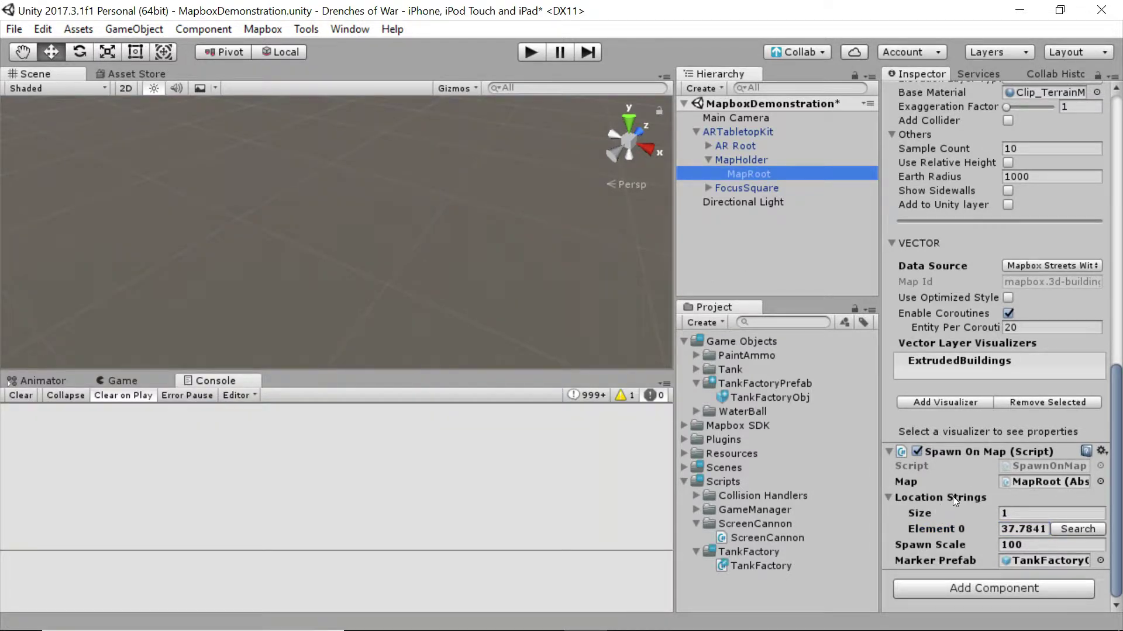
- On the TankFactoryObj prefab, set Tank Factory Spawn Radius to 0.3 and Spawn Height to 1
left_click(746, 395)
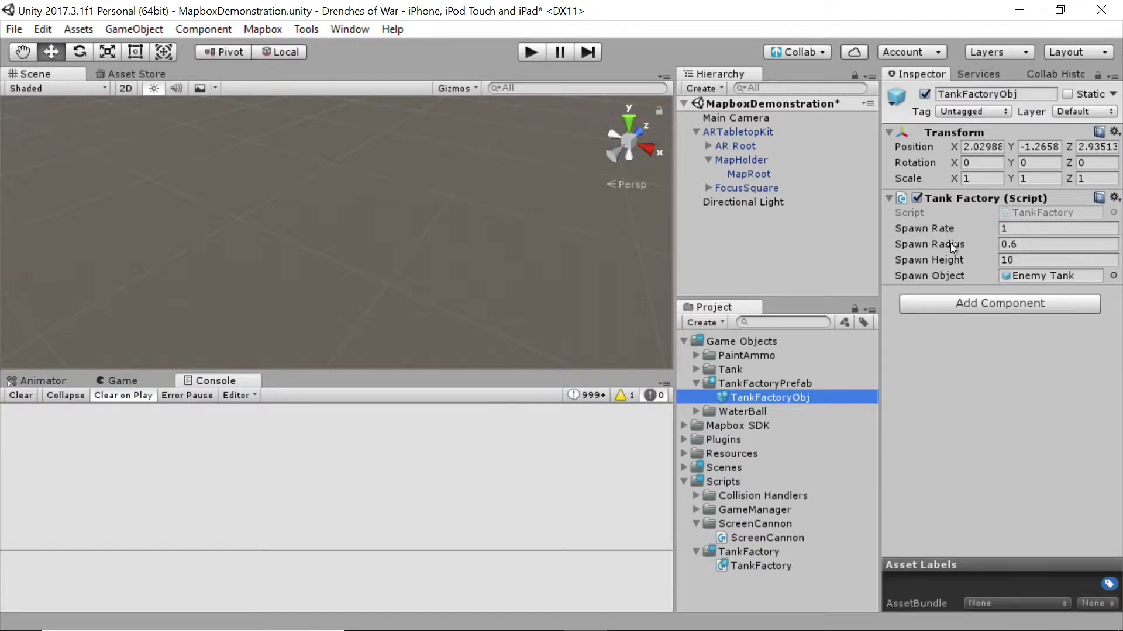
left_click(1017, 245)
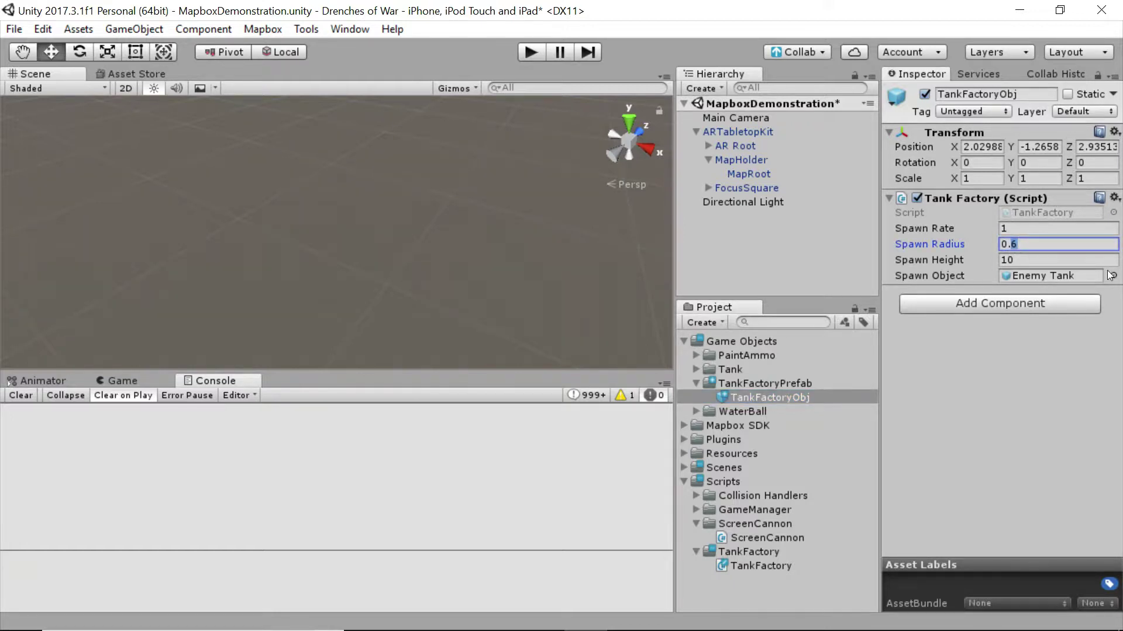
type("1")
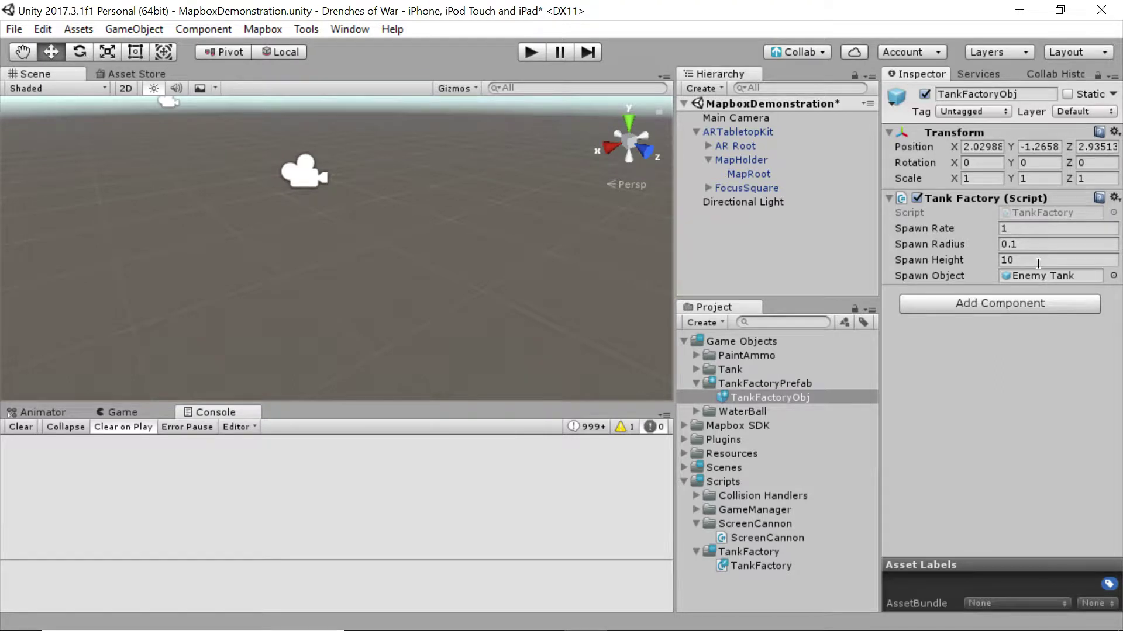
left_click(1038, 259)
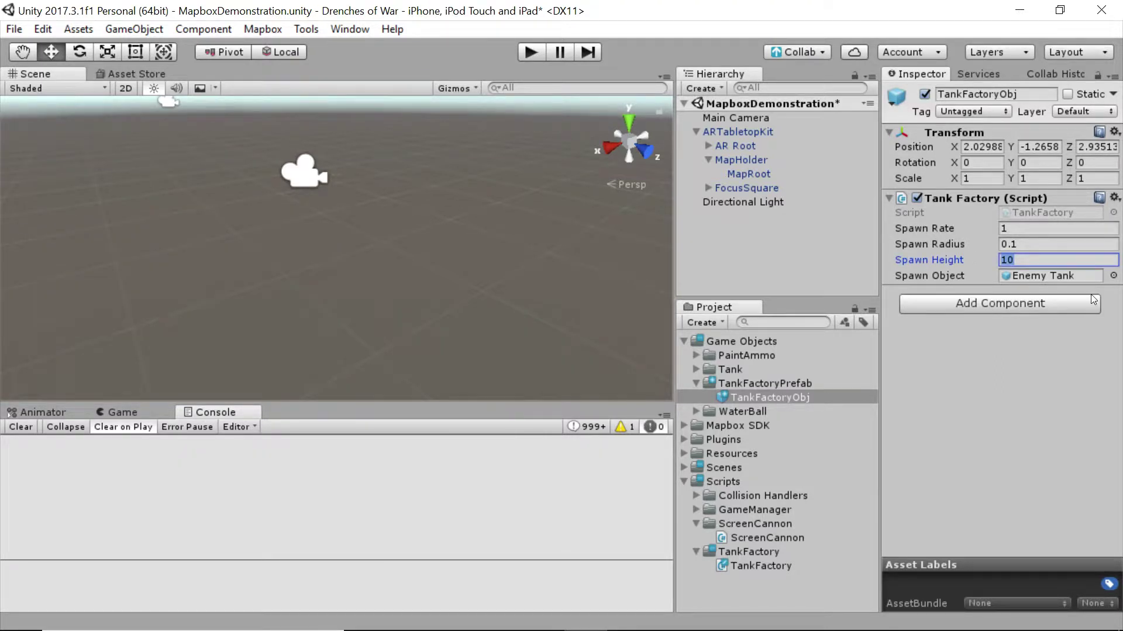
type("1")
left_click(1019, 242)
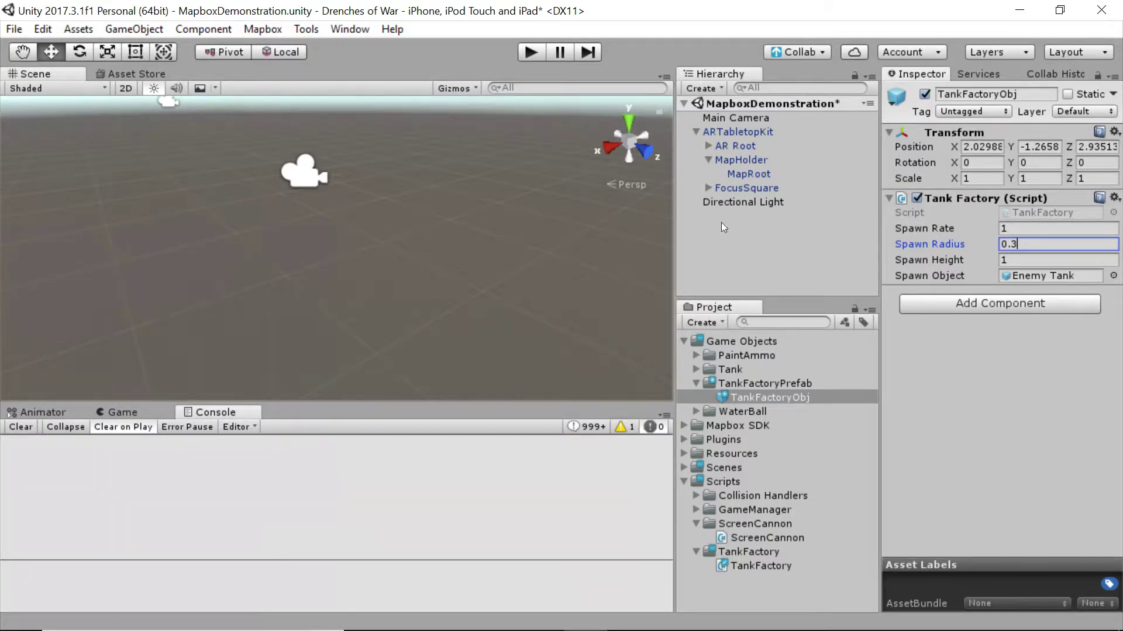
left_click(932, 346)
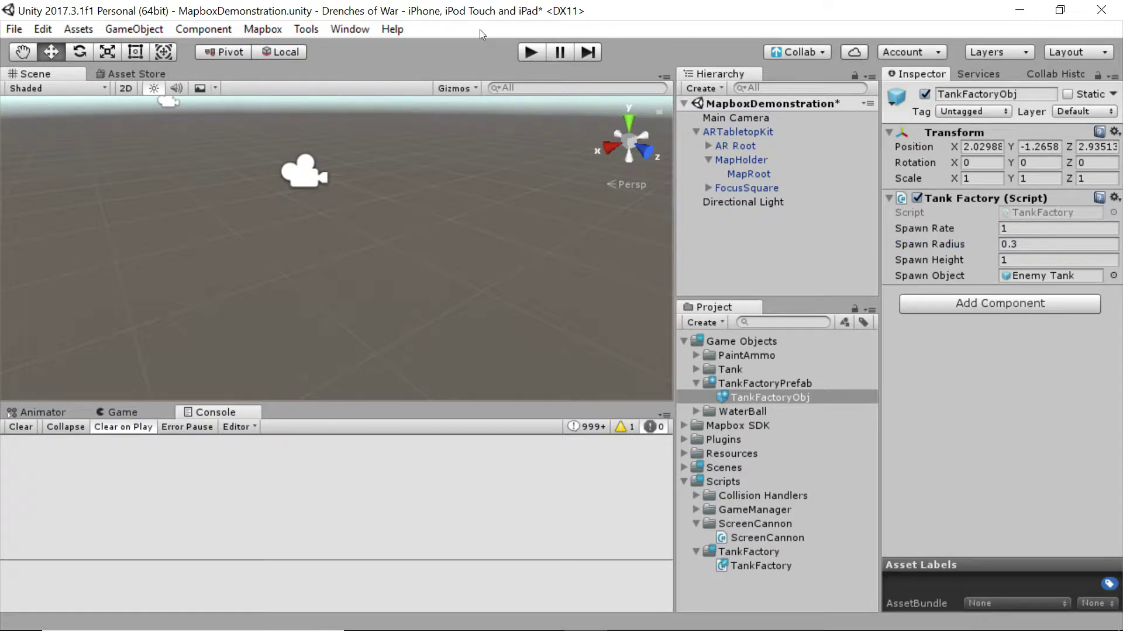
- Enter play mode and orbit the Scene view to inspect the spawned TankFactoryObj clone and enemy tanks
left_click(532, 51)
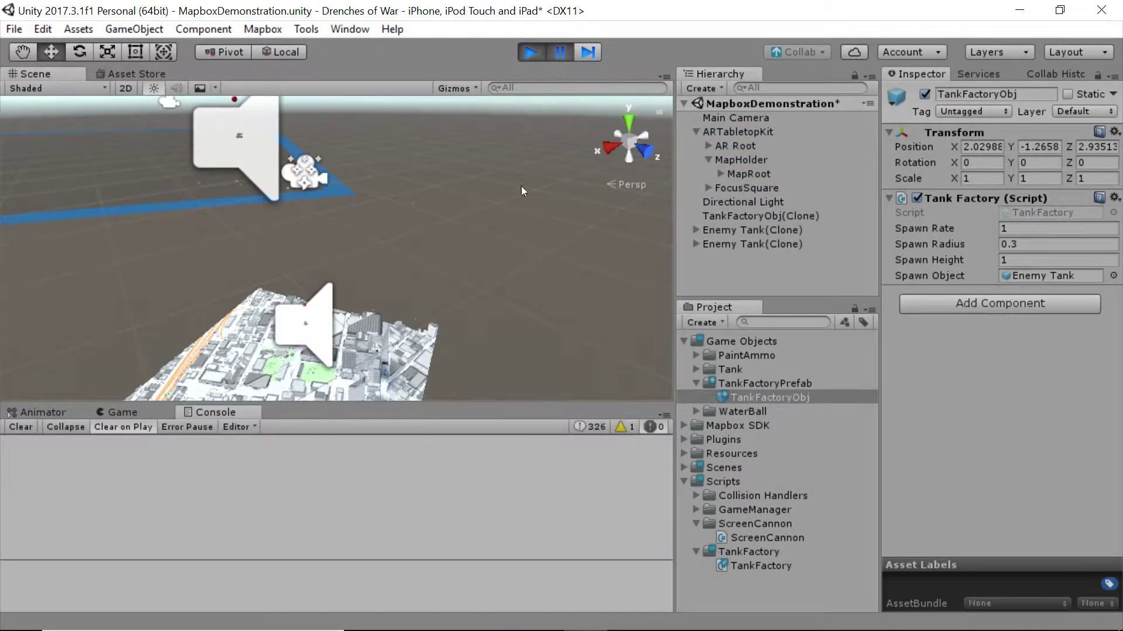
left_click_drag(566, 257, 340, 152, "alt")
middle_click_drag(540, 255, 570, 250)
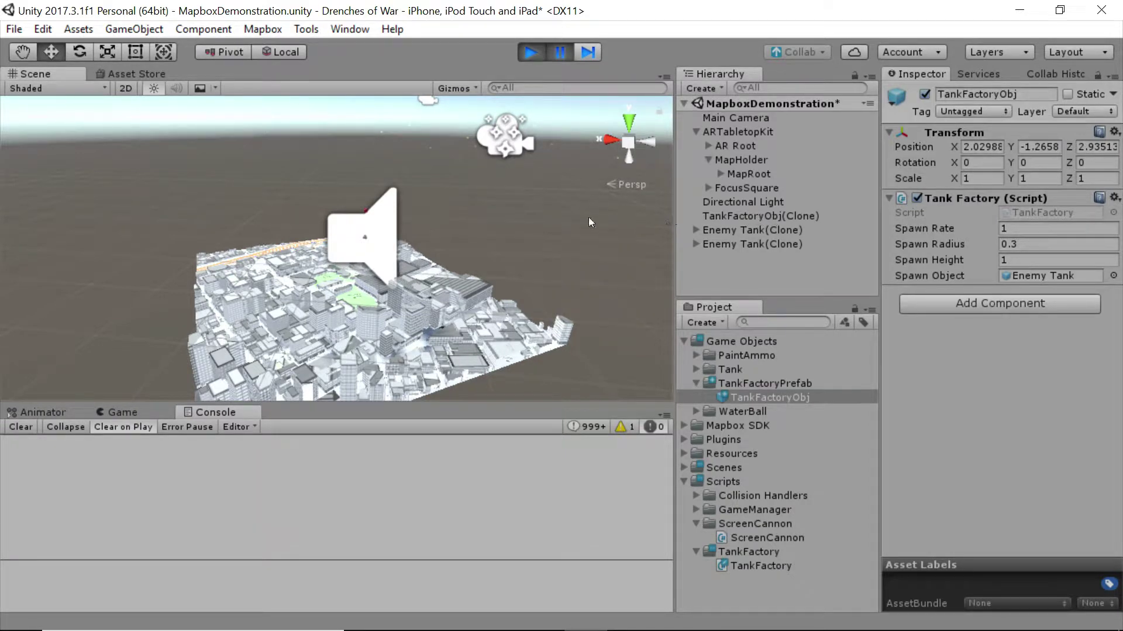
right_click_drag(598, 233, 377, 283)
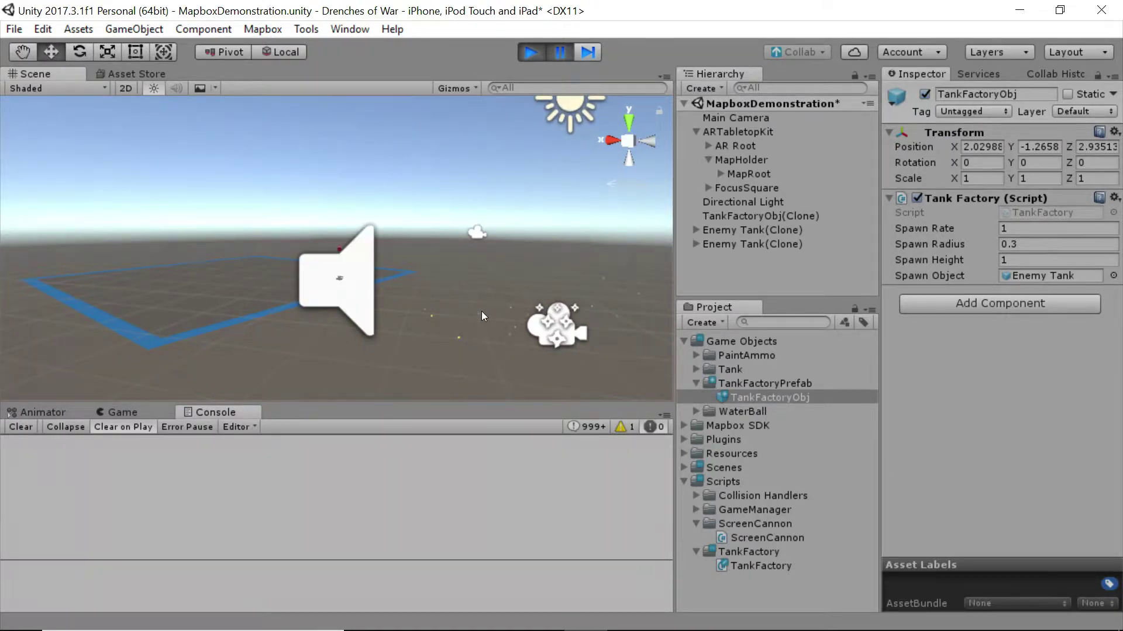
left_click(780, 216)
middle_click_drag(449, 312, 362, 167)
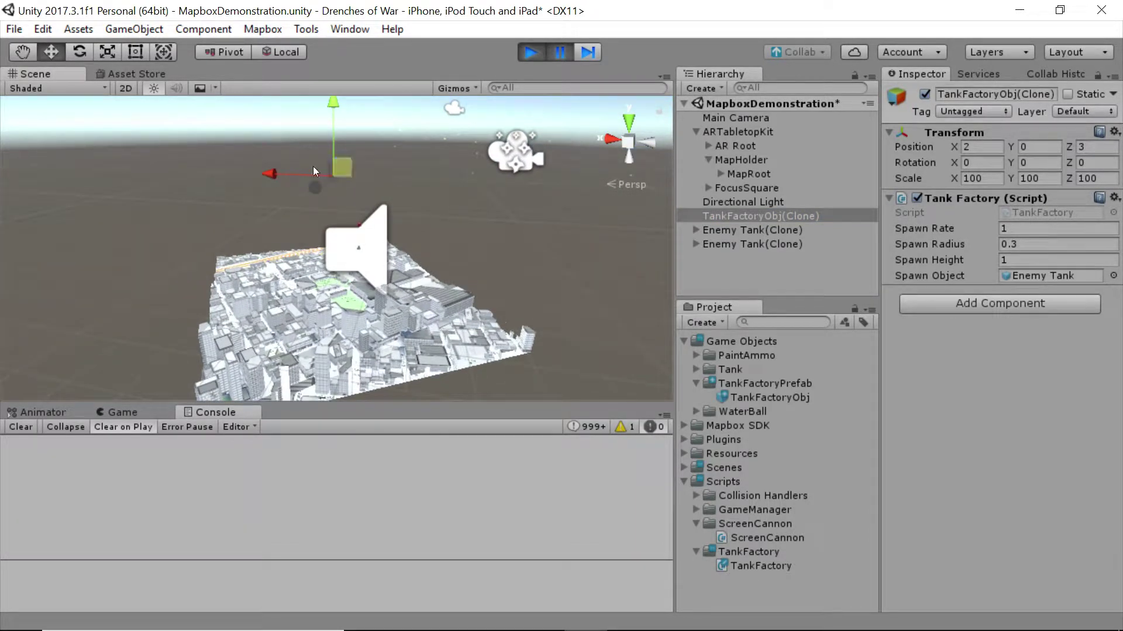
left_click_drag(415, 216, 499, 279, "alt")
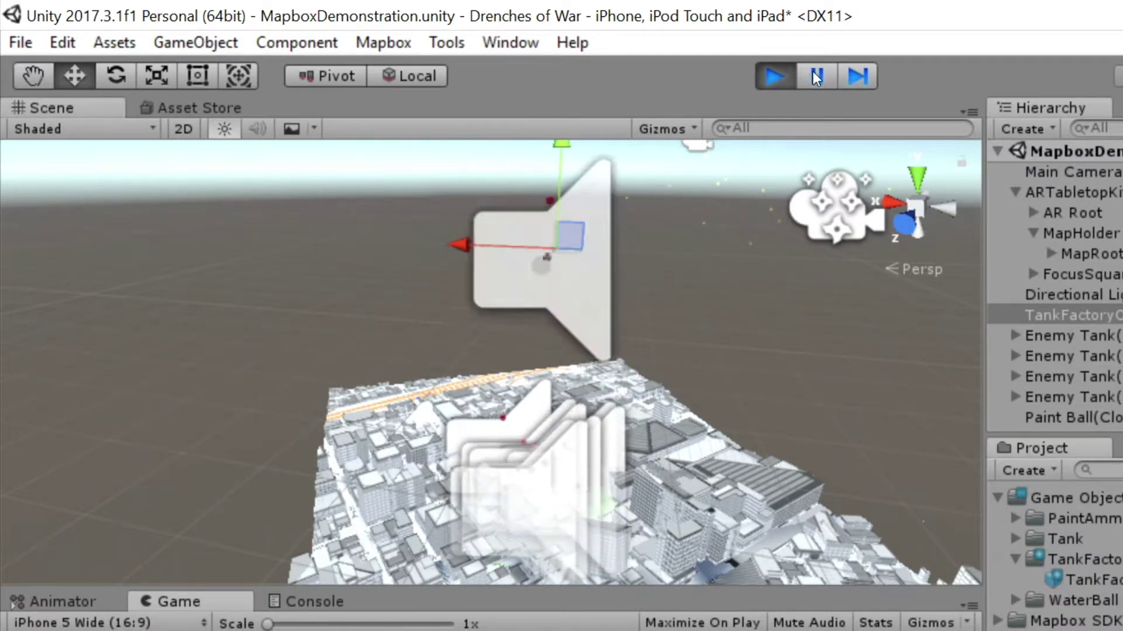
left_click(787, 75)
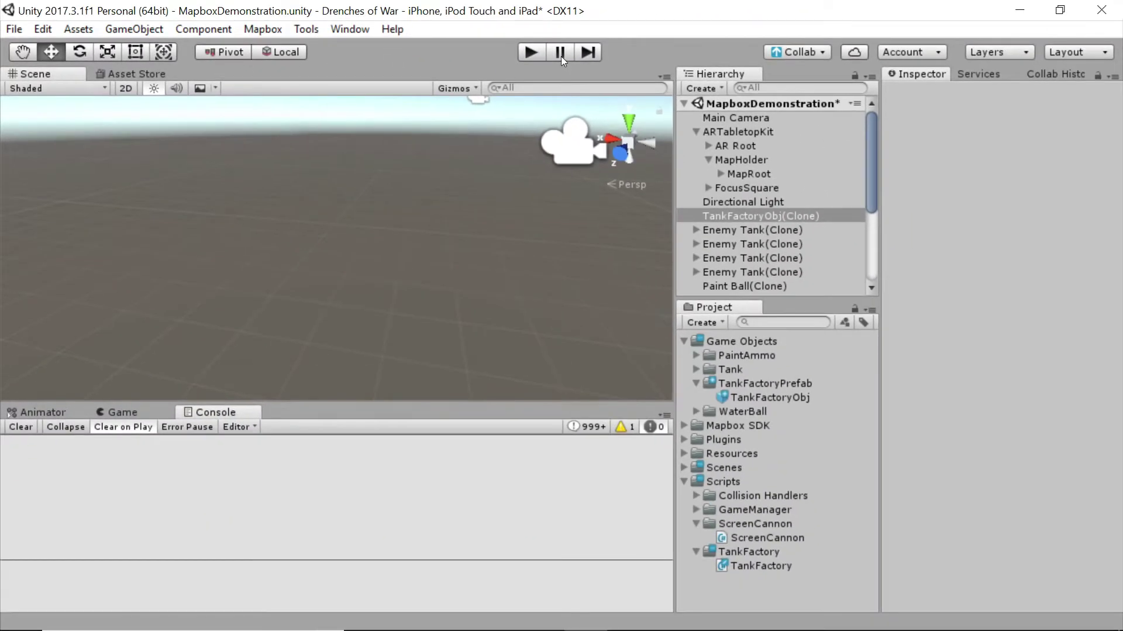
left_click(596, 58)
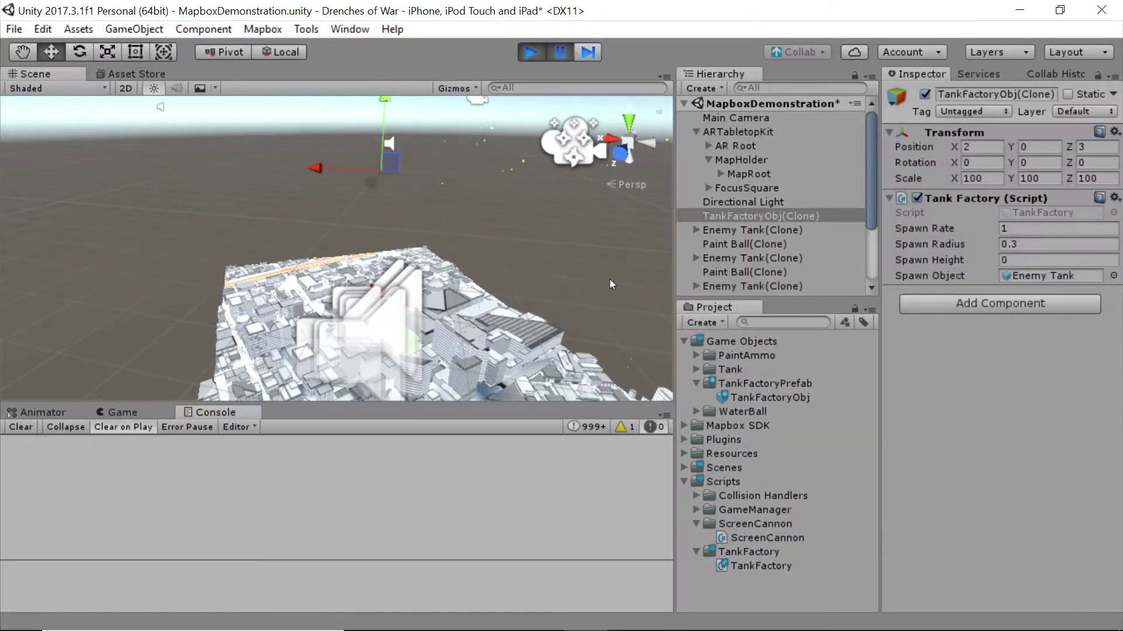
scroll(817, 219, "down", 3)
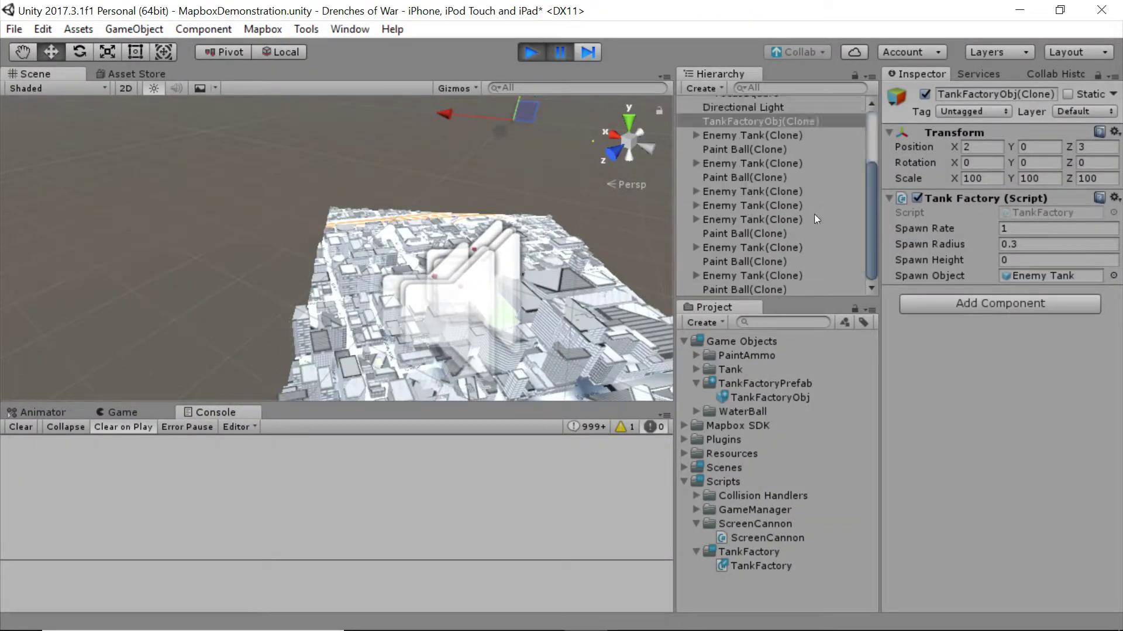
mouse_move(585, 306)
right_mouse_down()
mouse_move(436, 269)
mouse_move(395, 316)
right_mouse_up()
scroll(428, 265, "down", 5)
scroll(428, 265, "down", 3)
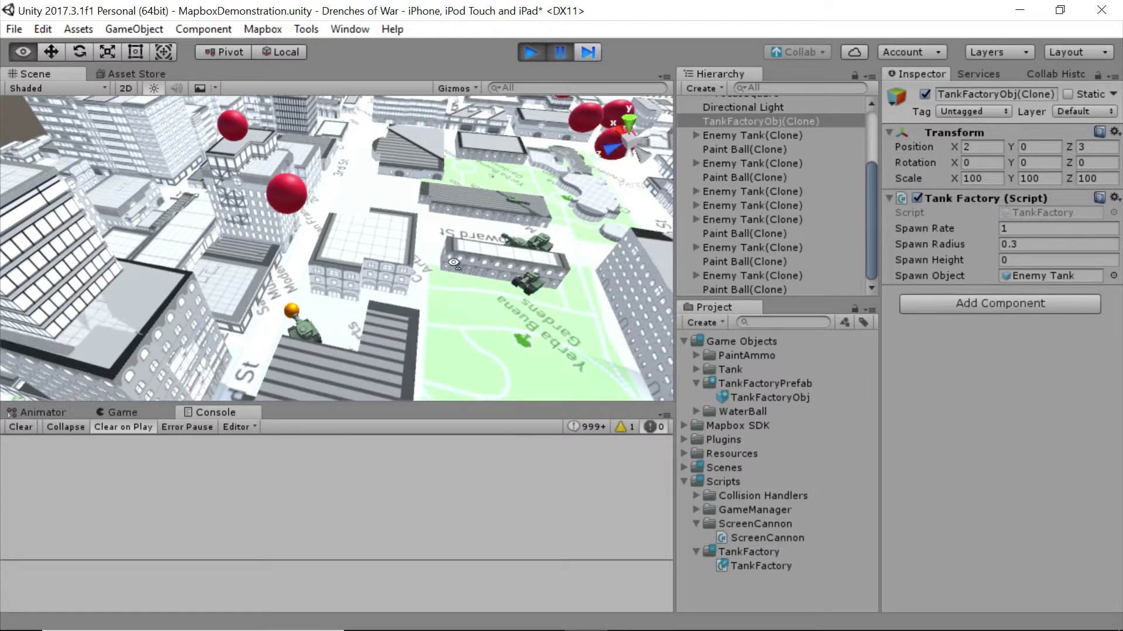
right_click_drag(493, 142, 492, 173)
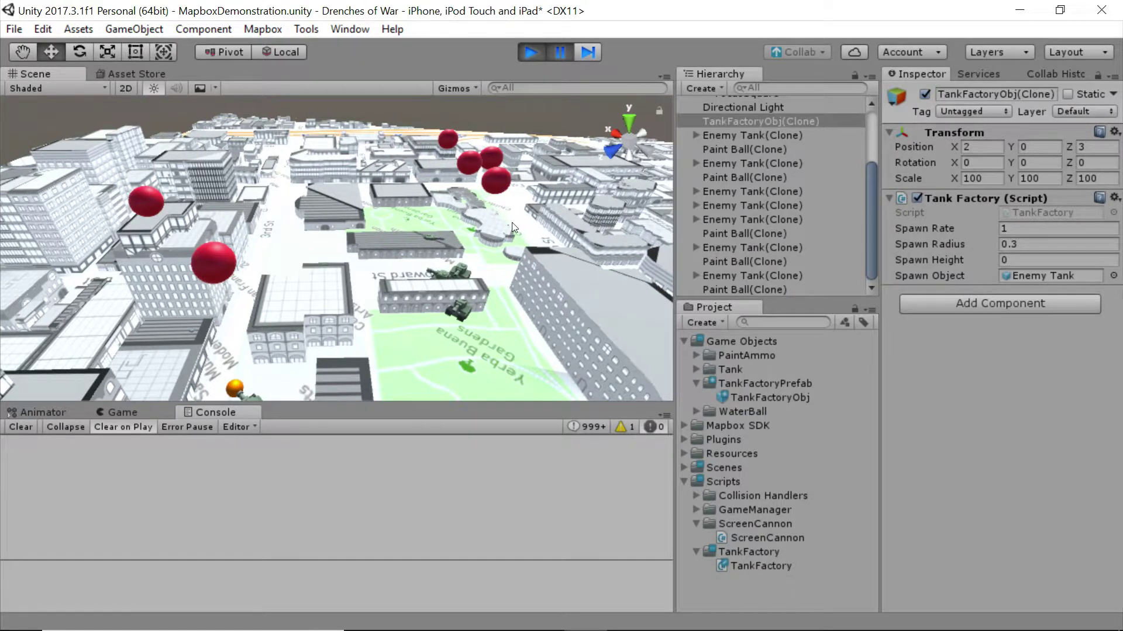
scroll(512, 228, "down", 10)
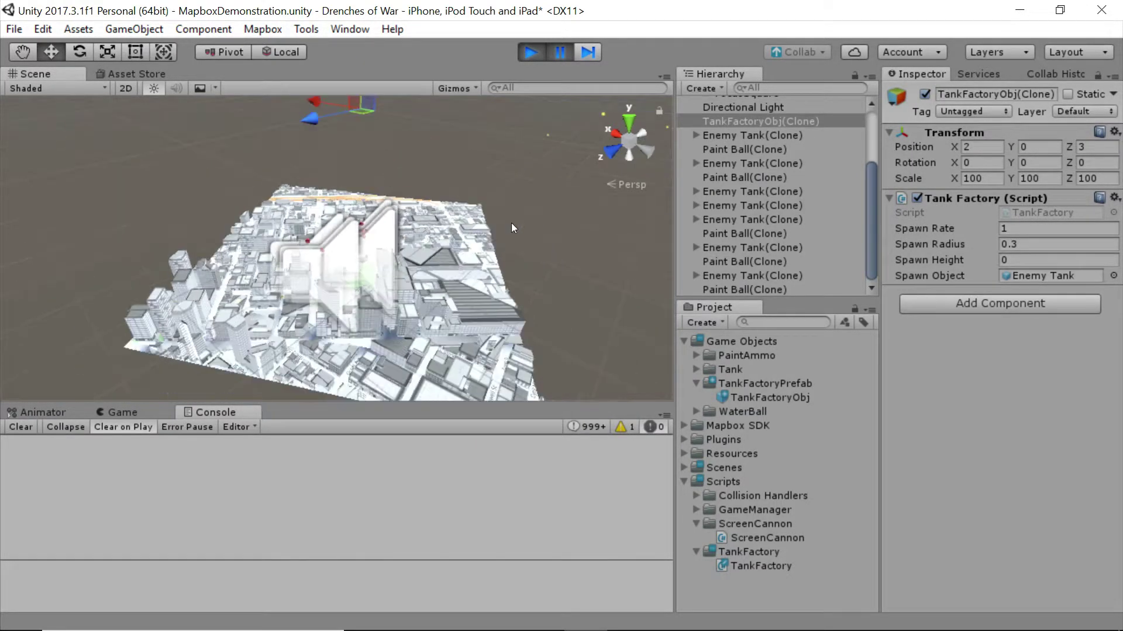
- Pan the Scene view to lower the map and scroll the Hierarchy up to MapHolder and MapRoot
mouse_move(512, 223)
middle_mouse_down()
mouse_move(526, 201)
mouse_move(485, 200)
mouse_move(506, 226)
mouse_move(500, 212)
middle_mouse_up()
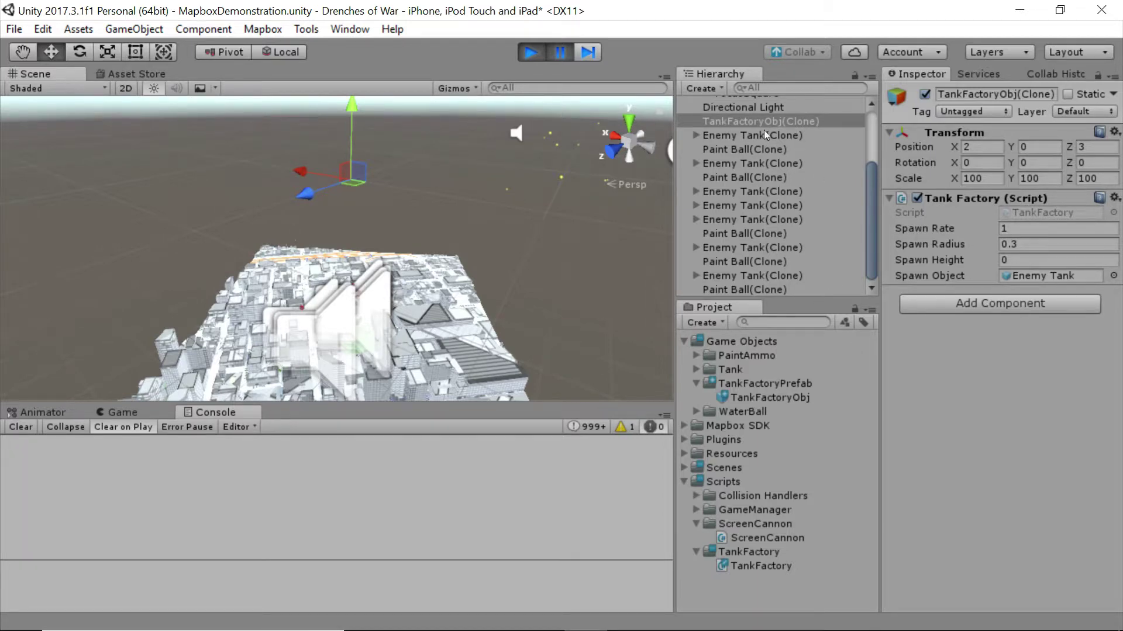
scroll(805, 175, "up", 4)
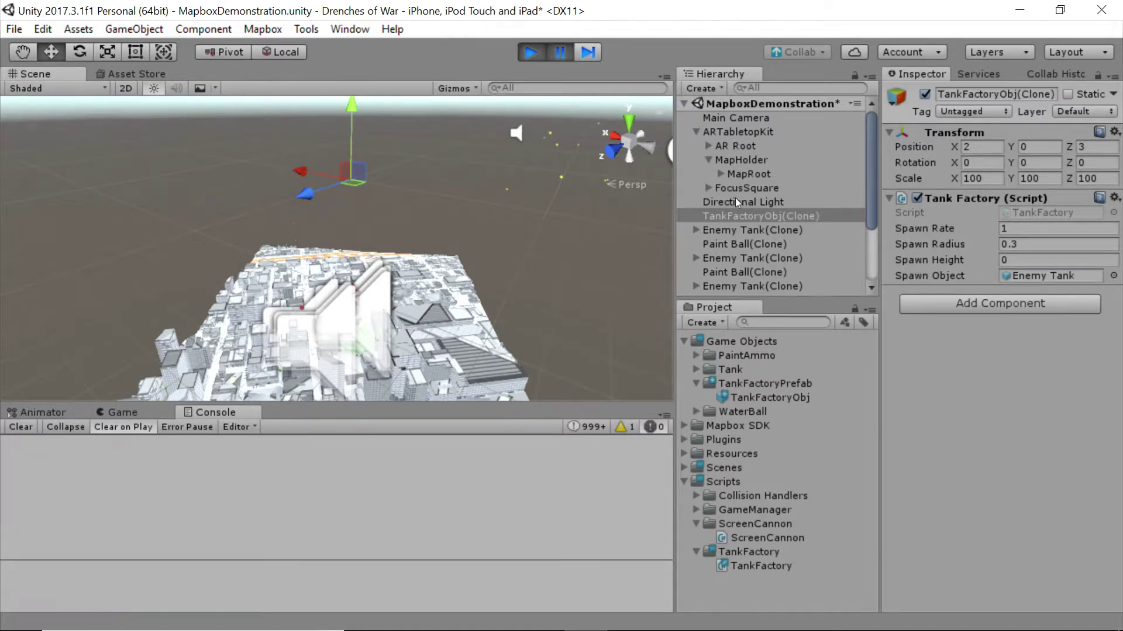
- Select MapRoot under ARTabletopKit > MapHolder to show its AR tile provider and Abstract Map components
left_click(753, 173)
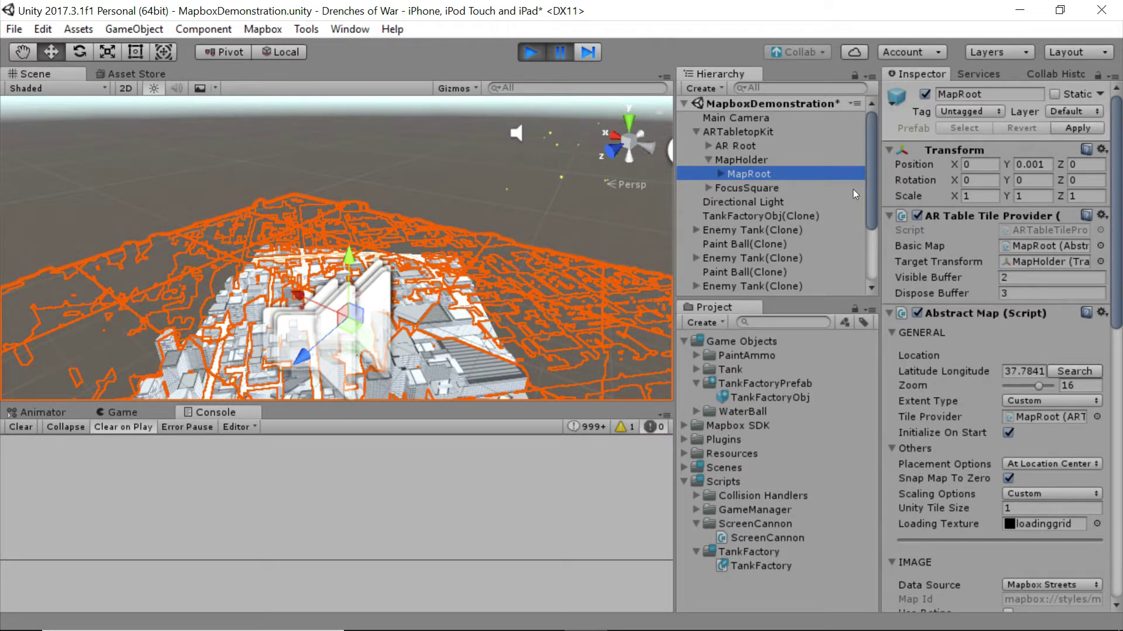
- Scroll to MapRoot's Spawn On Map script and widen the Inspector panel
scroll(1005, 201, "down", 15)
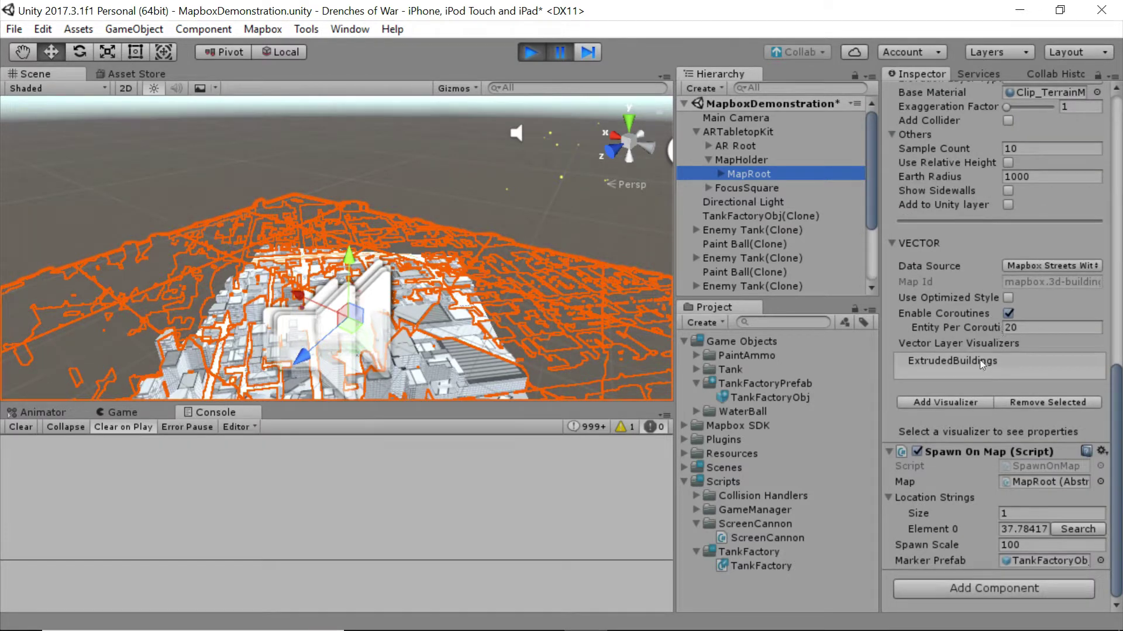
left_click_drag(874, 250, 773, 249)
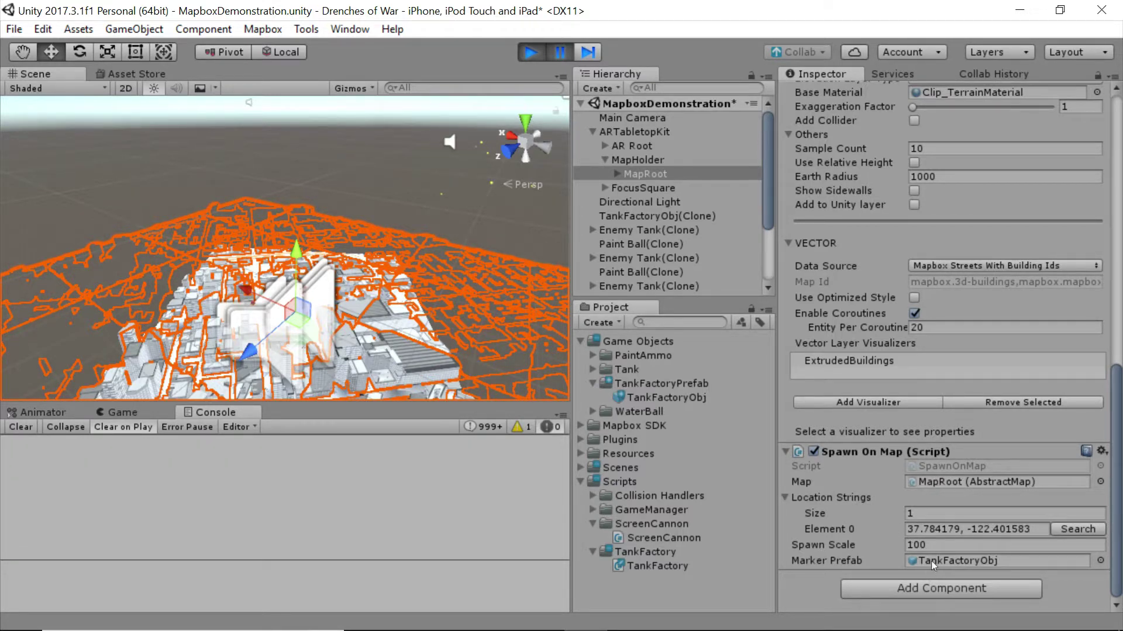
left_click(946, 513)
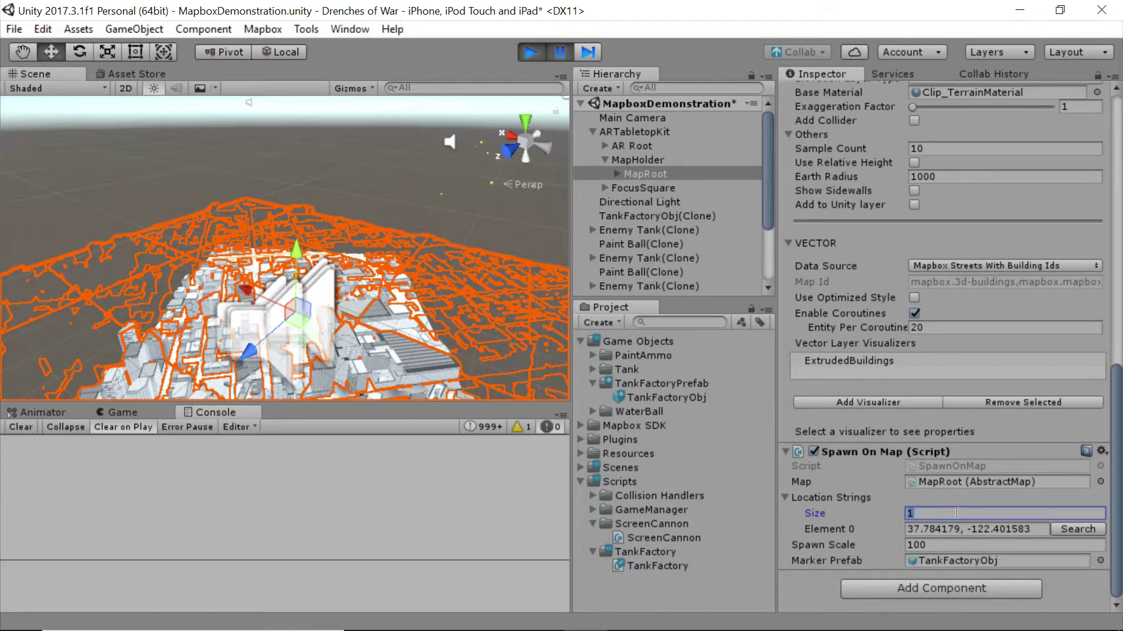
type("35")
key("Return")
scroll(964, 466, "down", 6)
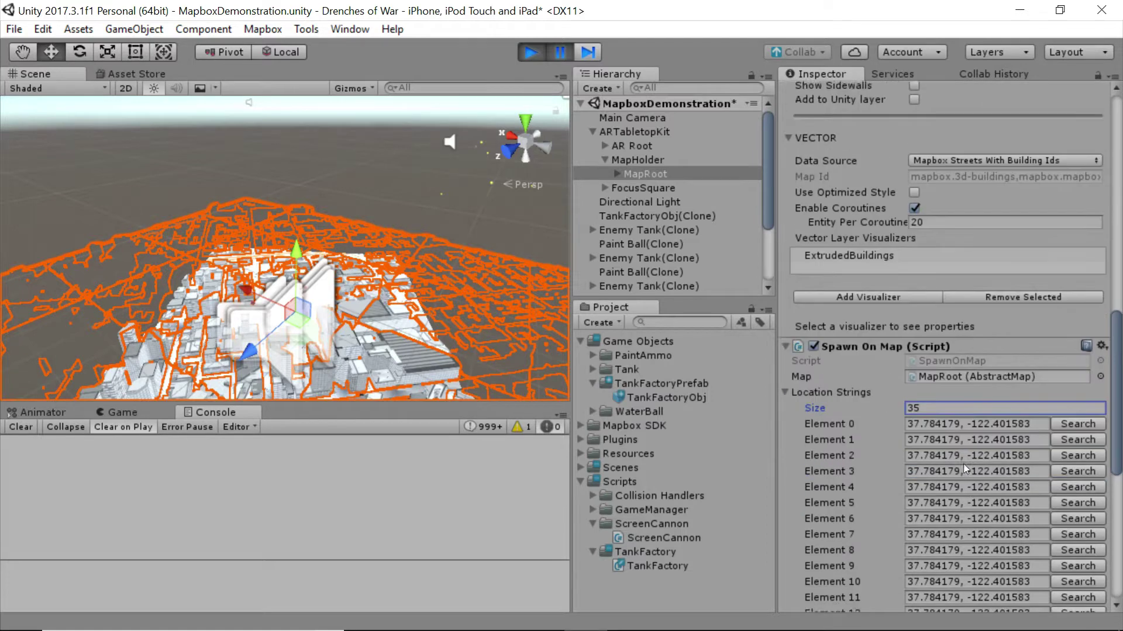
scroll(963, 438, "down", 5)
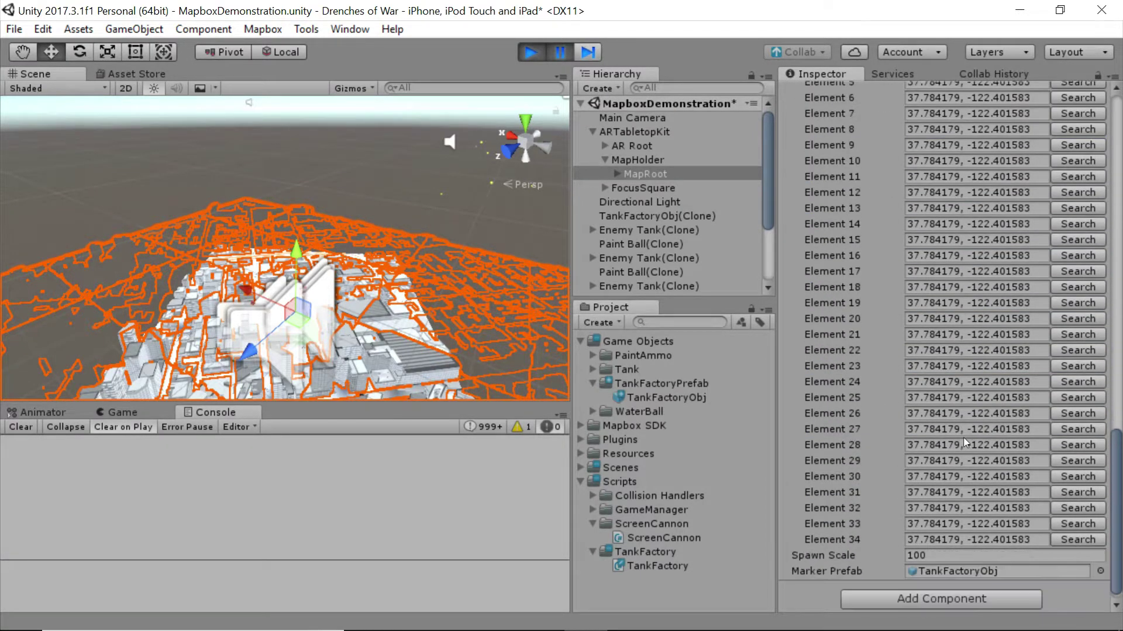
scroll(963, 438, "up", 3)
scroll(991, 481, "up", 4)
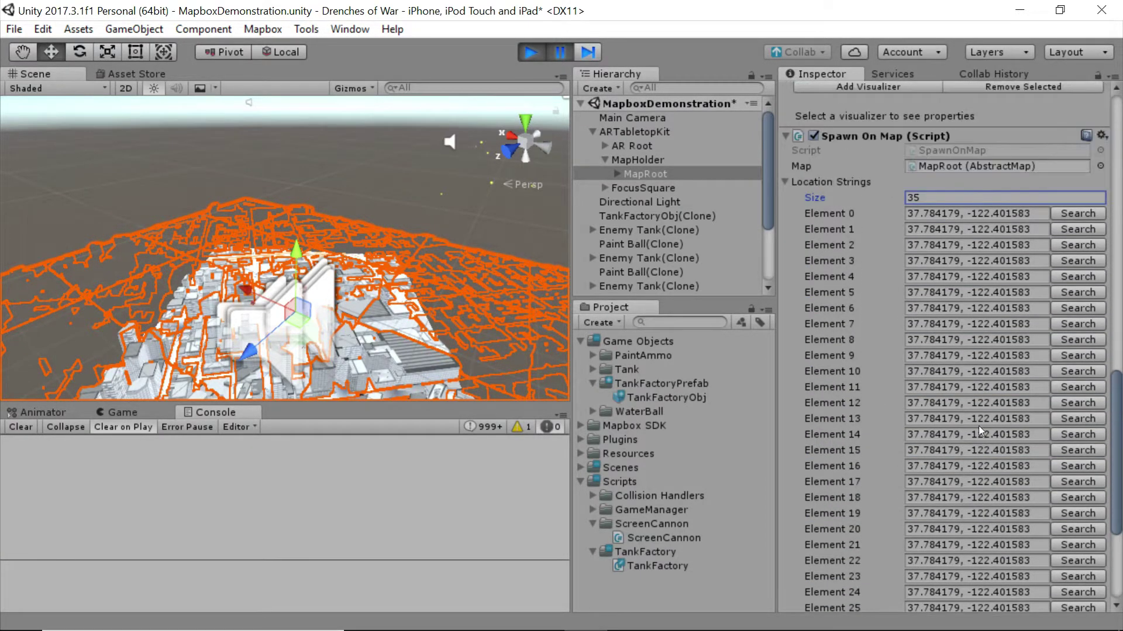
left_click(954, 303)
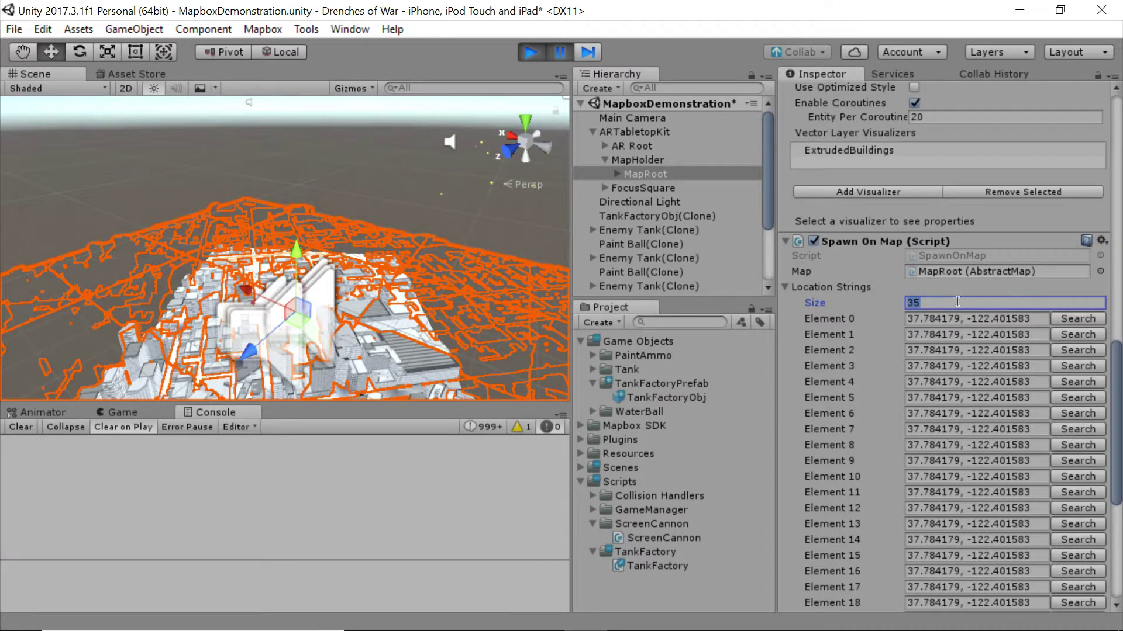
type("1")
key("Return")
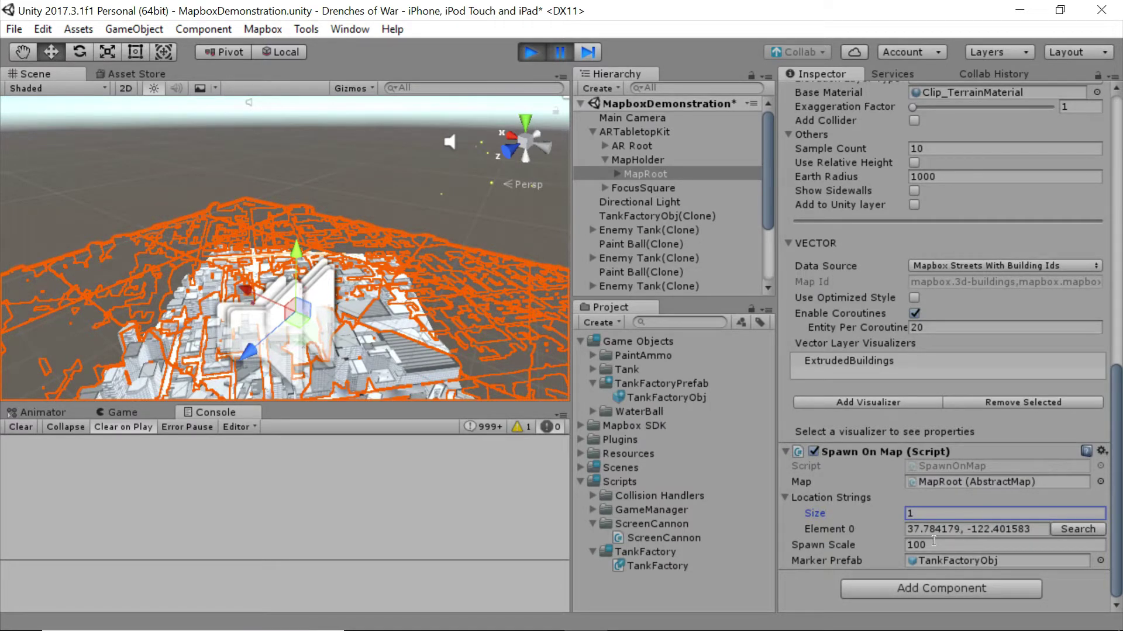
- Select TankFactoryObj(Clone) to check its Scale 100 and Enemy Tank spawn object
left_click(676, 216)
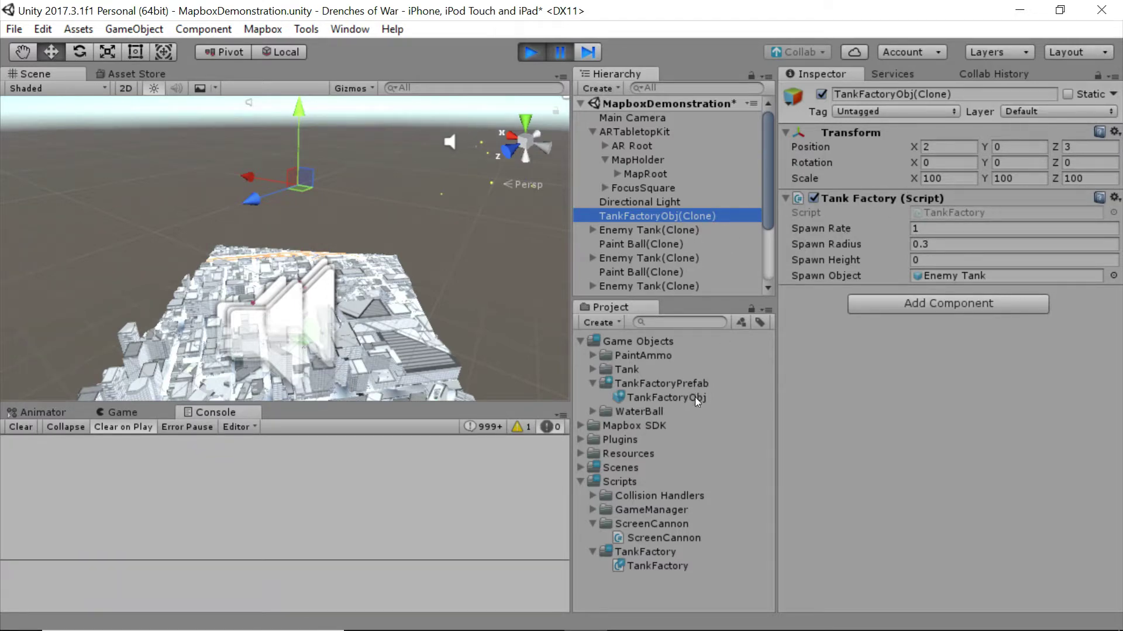
- Reselect MapRoot and scroll down to its Spawn On Map script
left_click(662, 174)
scroll(966, 300, "down", 15)
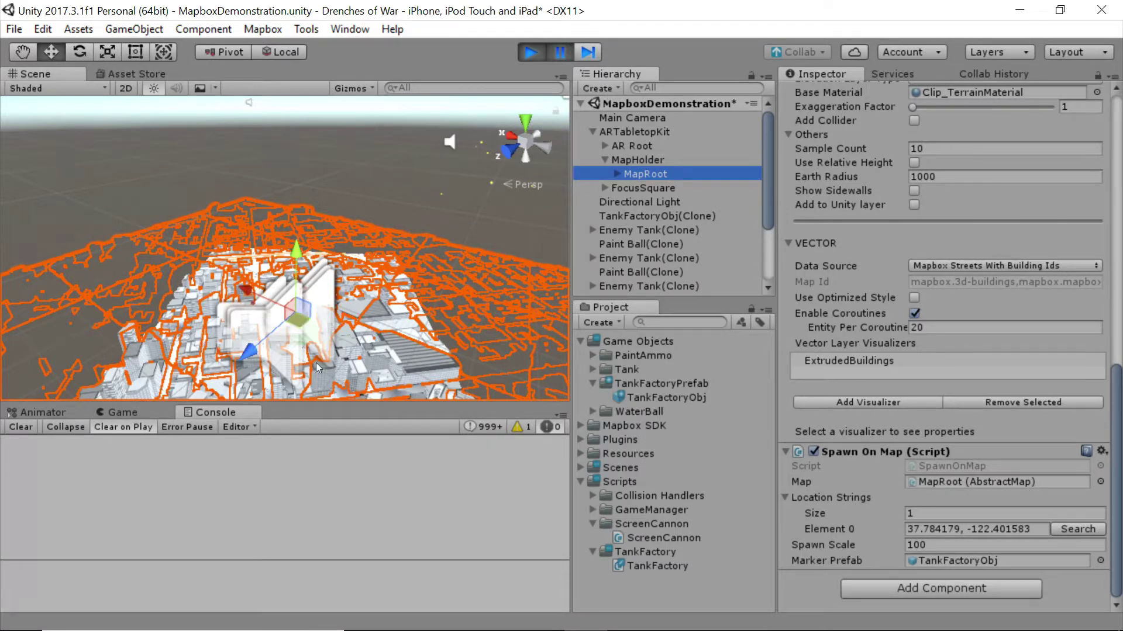
- Stop play mode and set Enemy Tank from Tank > Prefab as the Marker Prefab
left_click(535, 54)
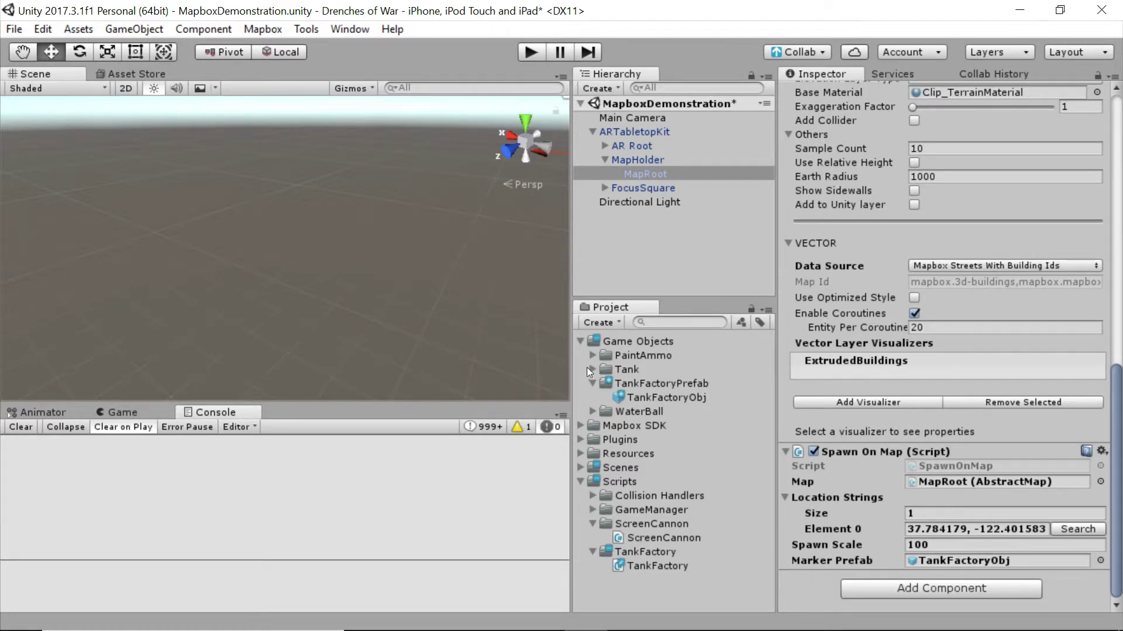
left_click(591, 369)
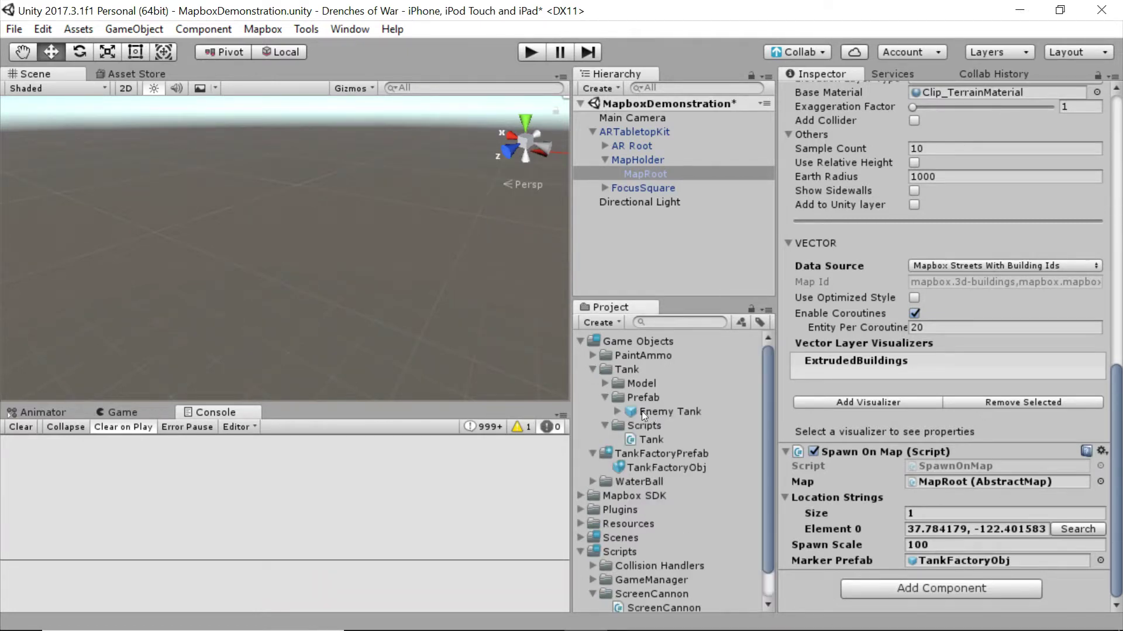
left_click_drag(638, 412, 967, 564)
- Run the scene to see an Enemy Tank clone spawn, then pause it
left_click(529, 52)
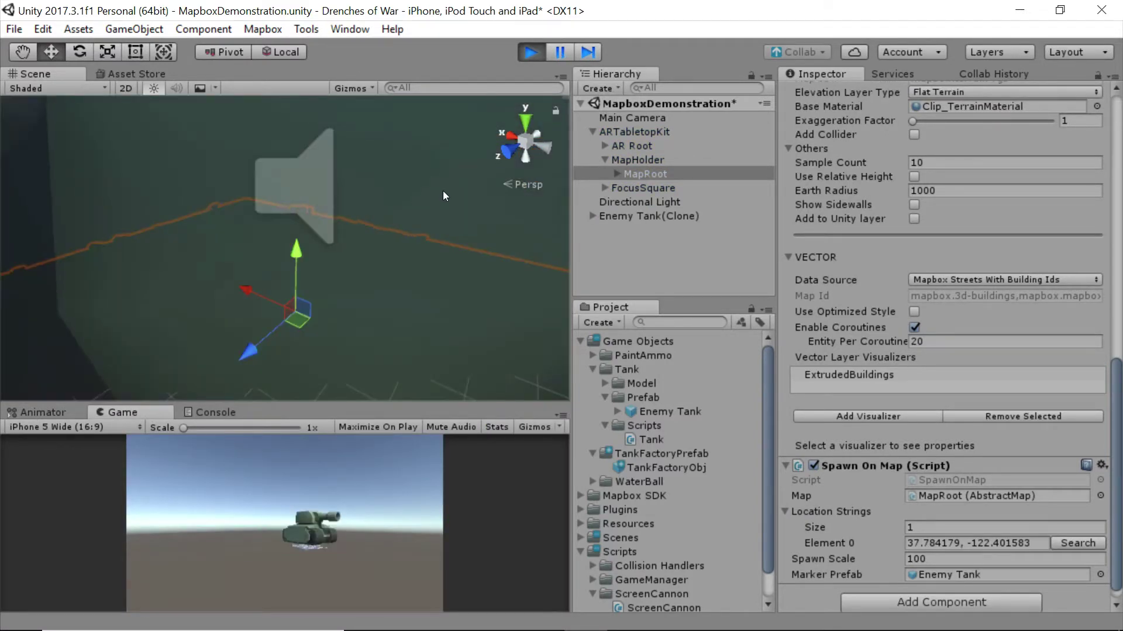
scroll(444, 184, "down", 10)
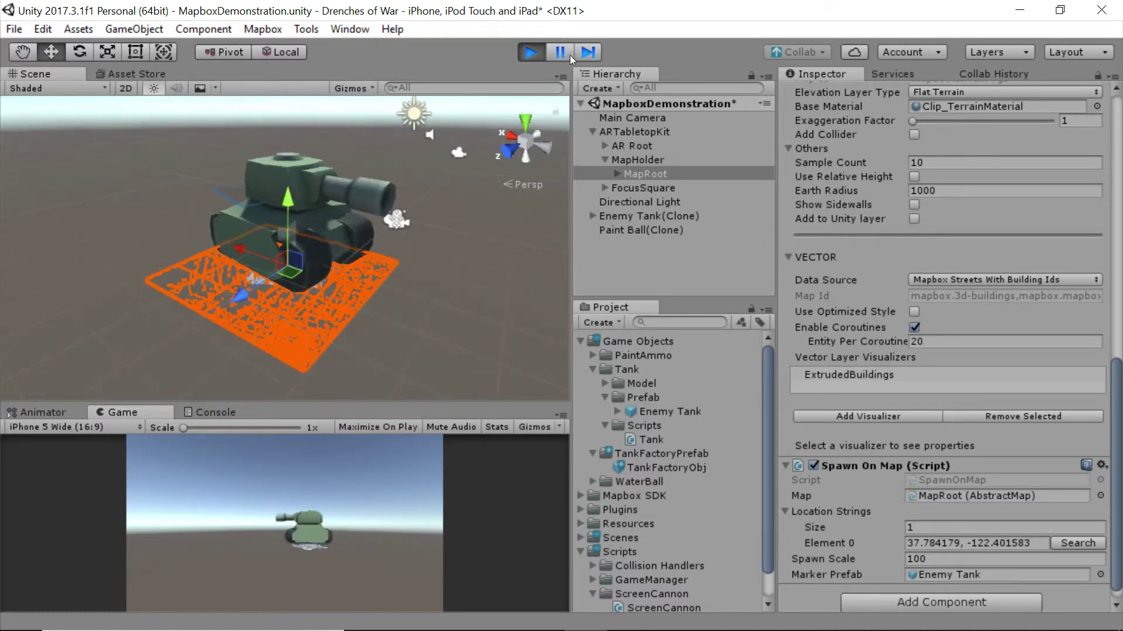
left_click(566, 52)
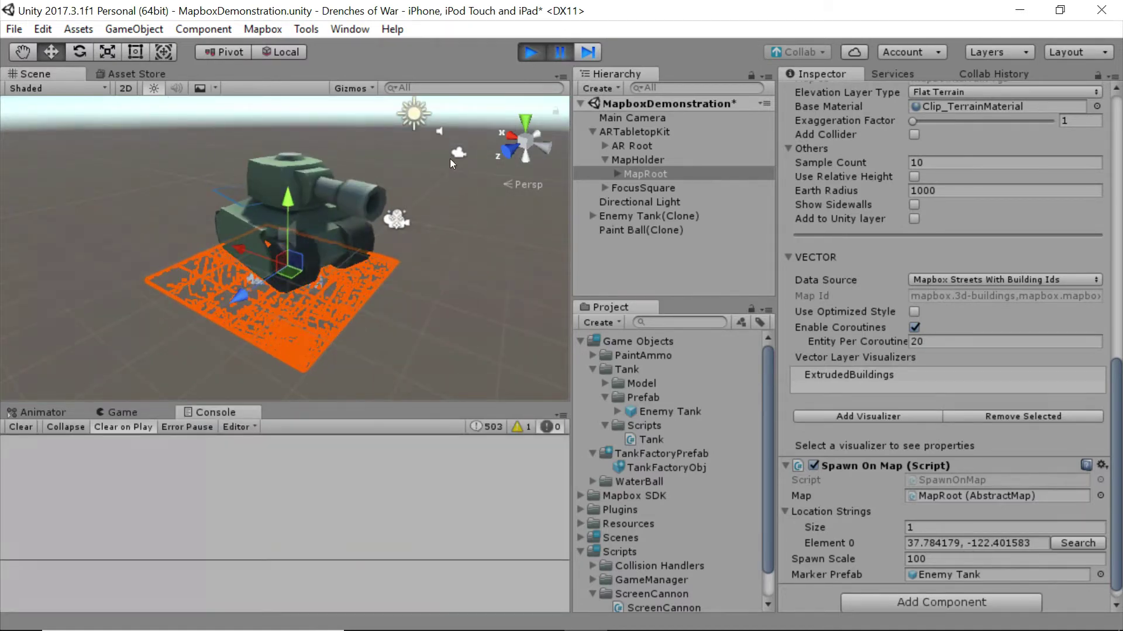
- Stop play mode and change Spawn Scale to 10
left_click(537, 53)
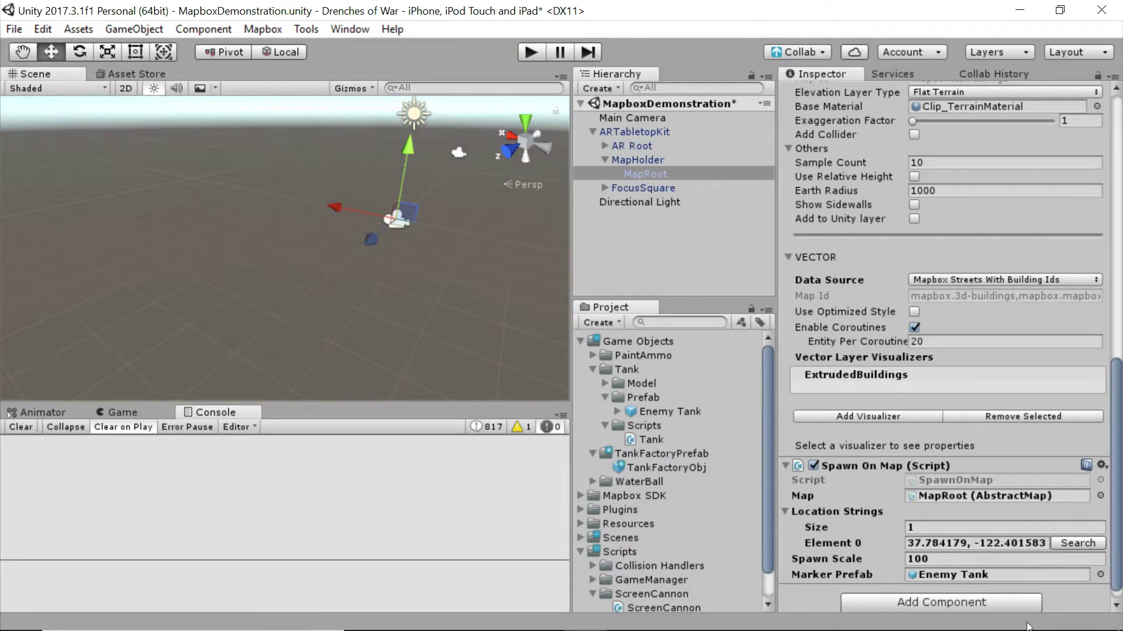
left_click(953, 556)
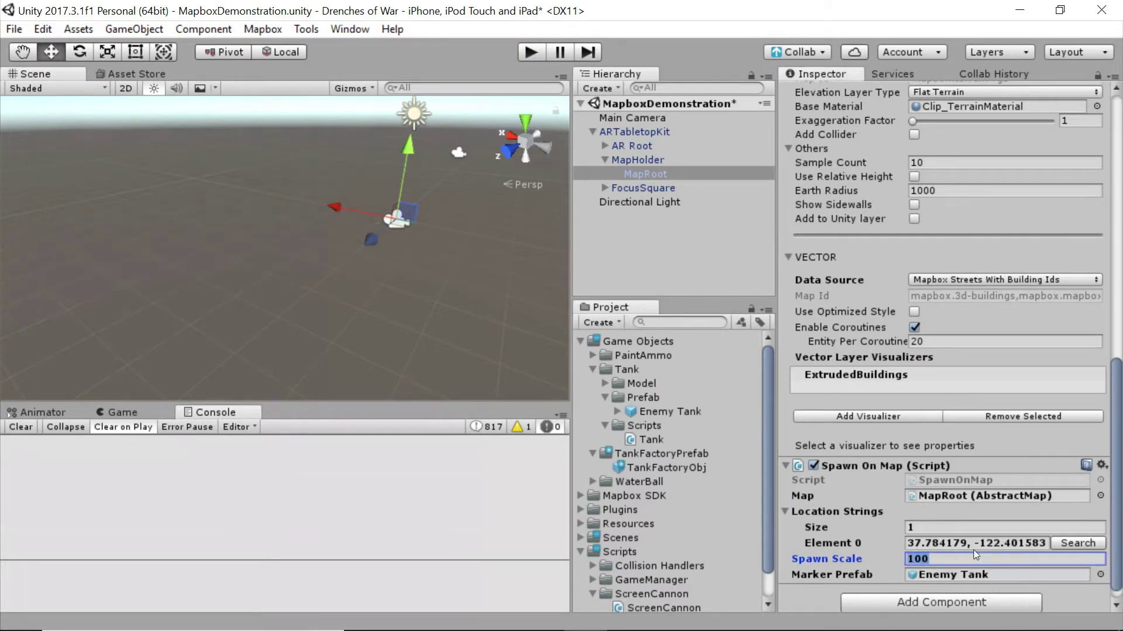
type("10")
- Run the scene and select the smaller spawned Enemy Tank above the city map
left_click(529, 53)
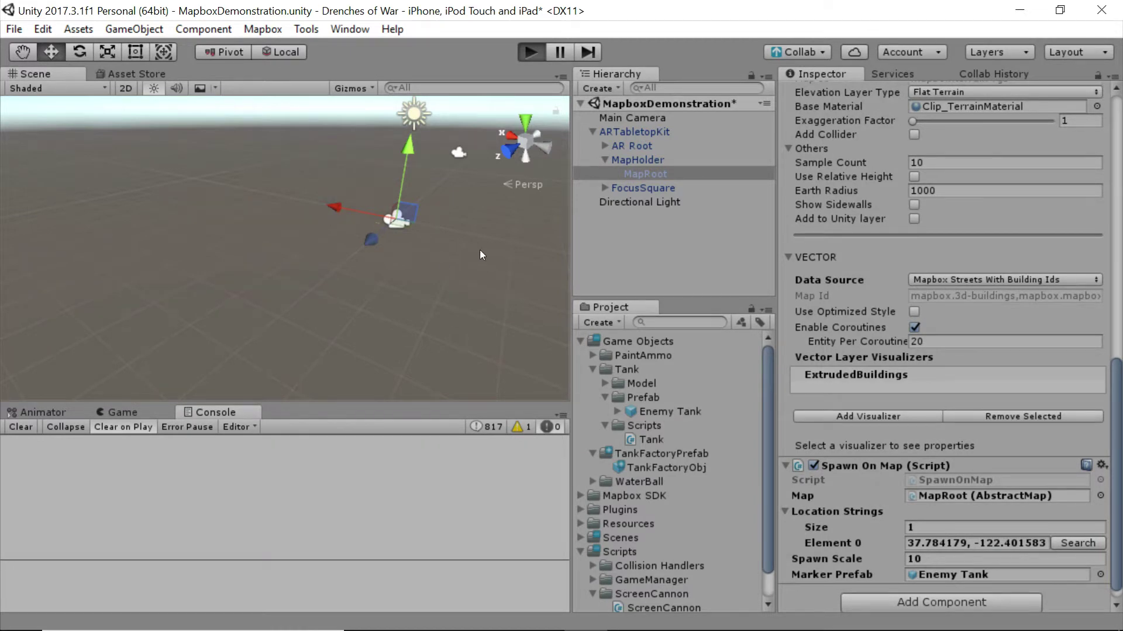
scroll(311, 258, "up", 6)
left_click(278, 145)
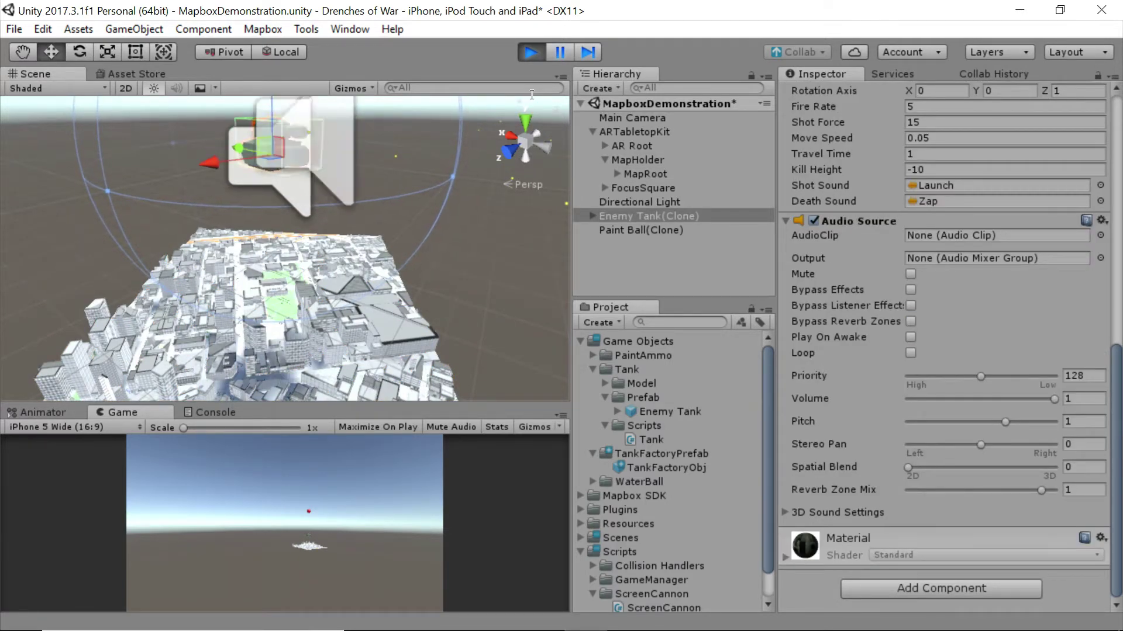
- Stop play mode and set MapRoot's Marker Prefab back to TankFactoryObj with Spawn Scale 100
left_click(539, 52)
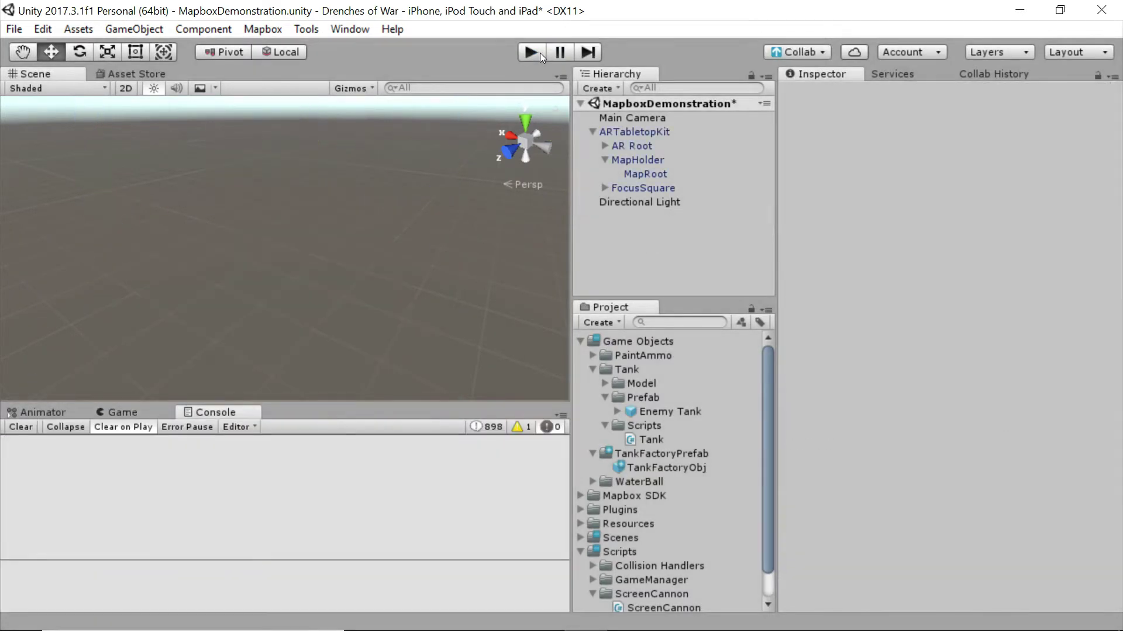
left_click(645, 175)
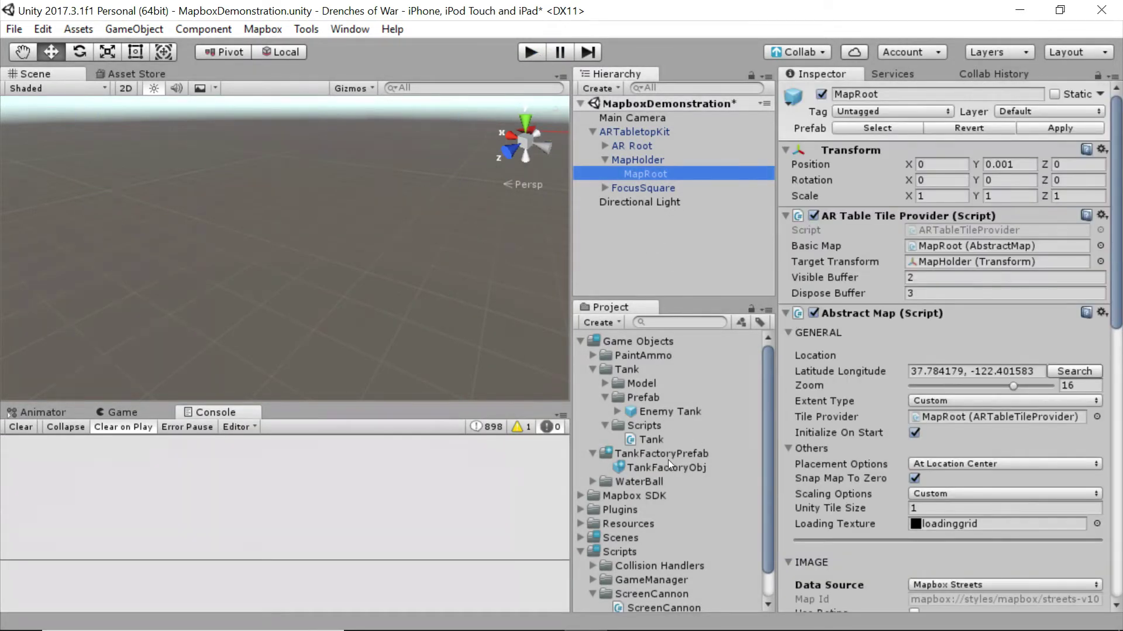
scroll(949, 474, "down", 10)
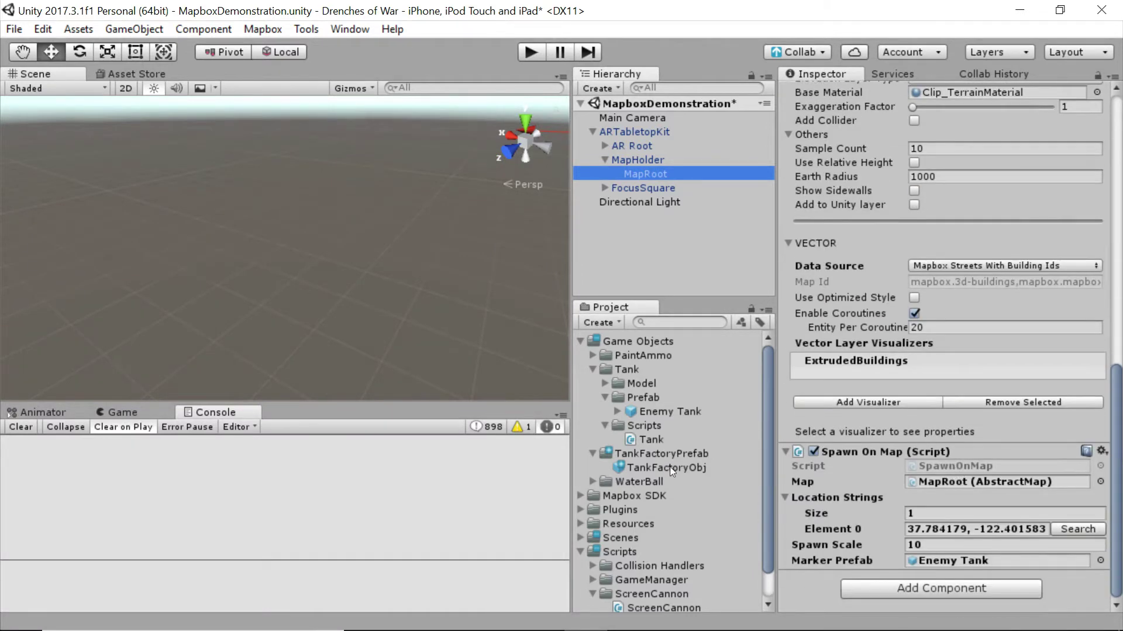
mouse_move(669, 468)
left_mouse_down()
mouse_move(974, 577)
mouse_move(985, 570)
mouse_move(971, 560)
left_mouse_up()
left_click(971, 544)
type("100")
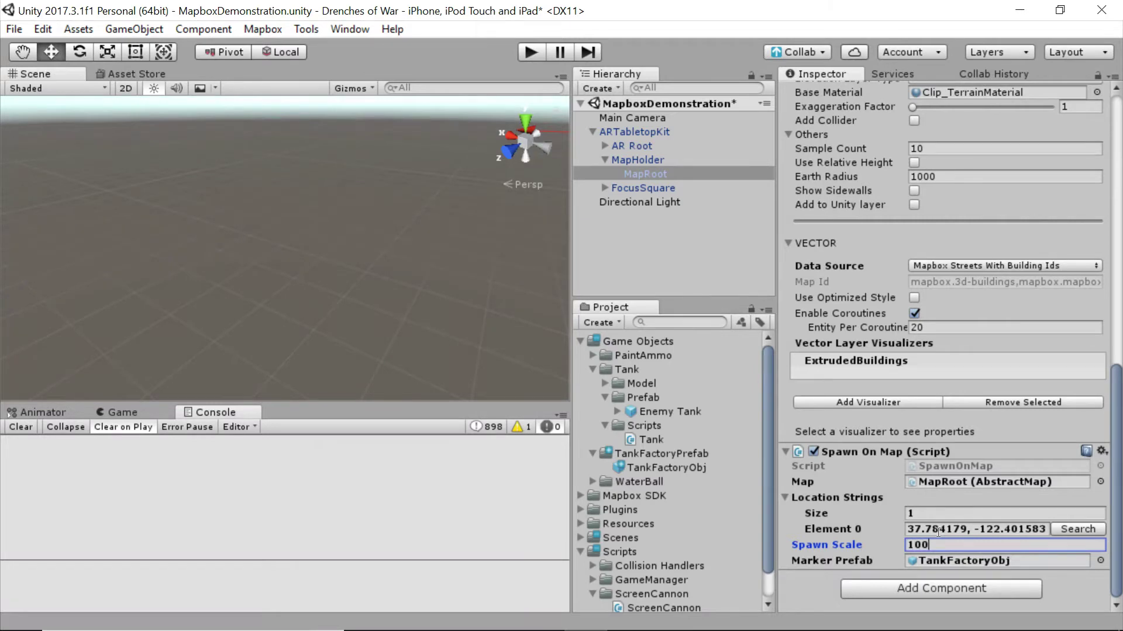